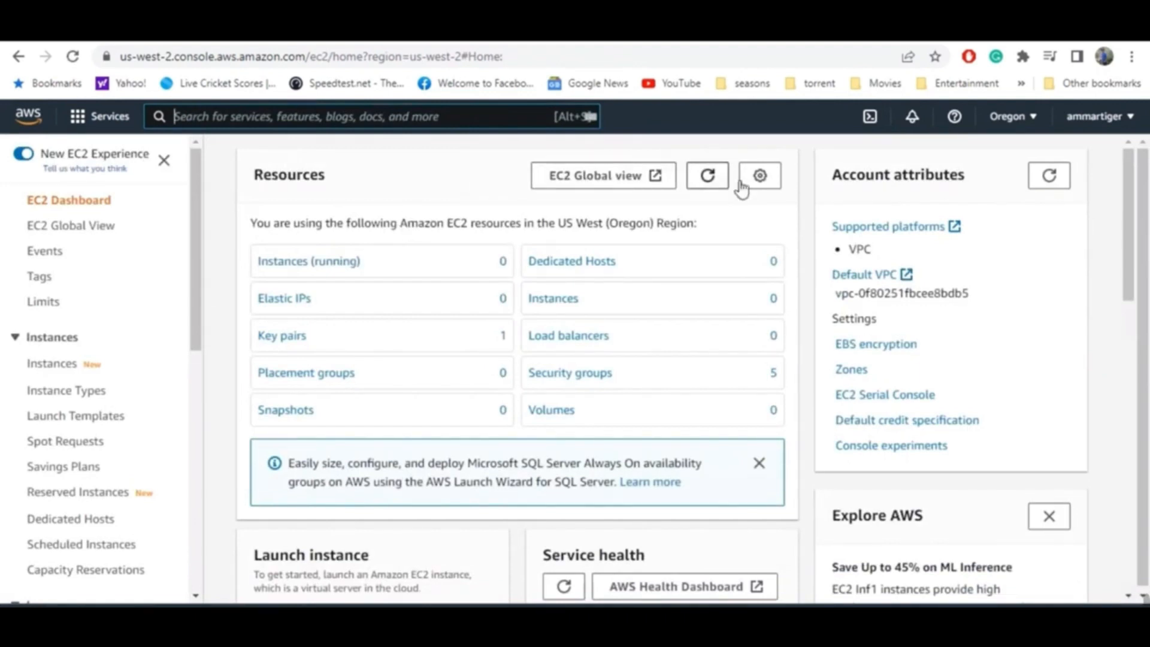
# Start launching a new EC2 instance and name it "kali"
pyautogui.scroll(-4, 398, 341)
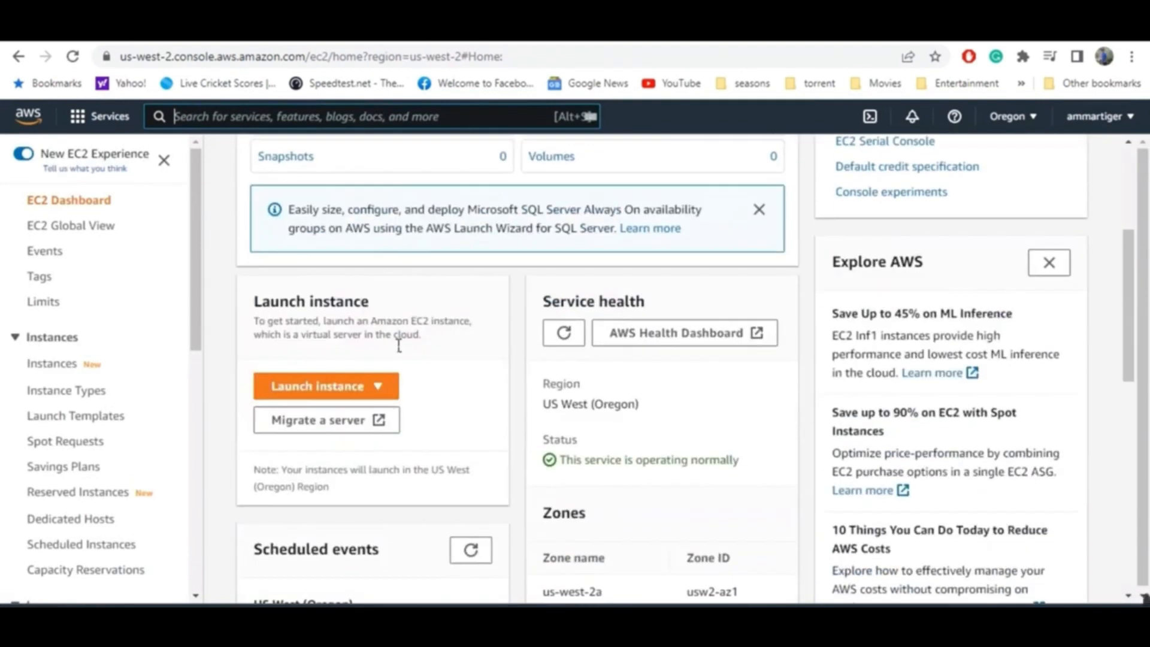
pyautogui.click(348, 402)
pyautogui.click(349, 419)
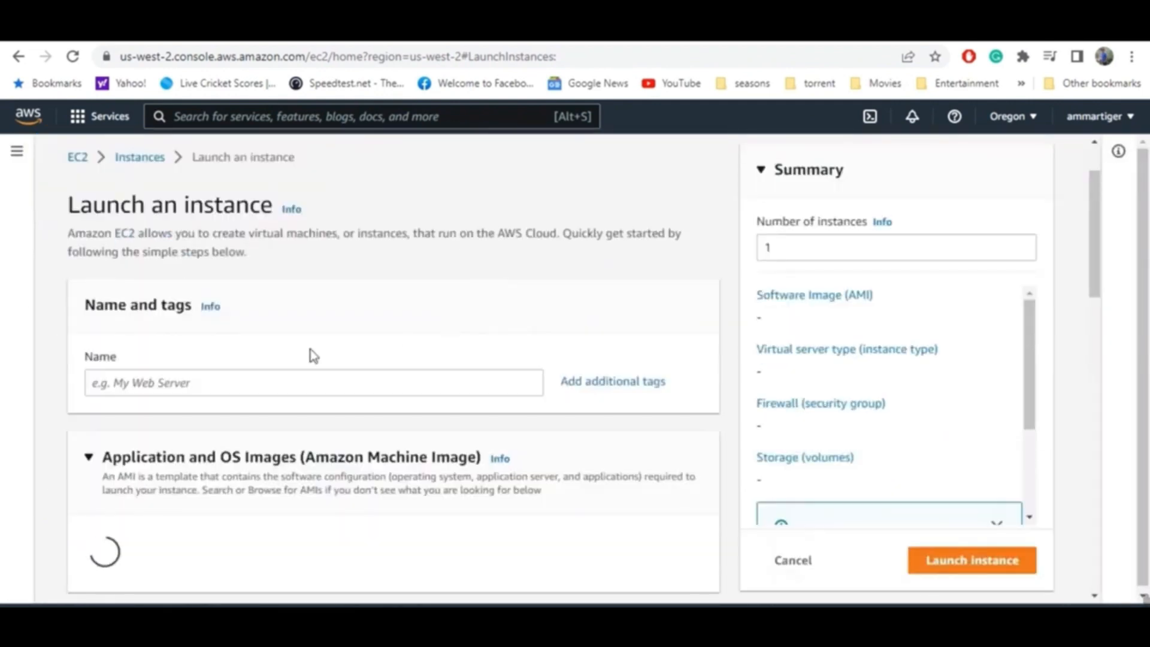
pyautogui.click(277, 384)
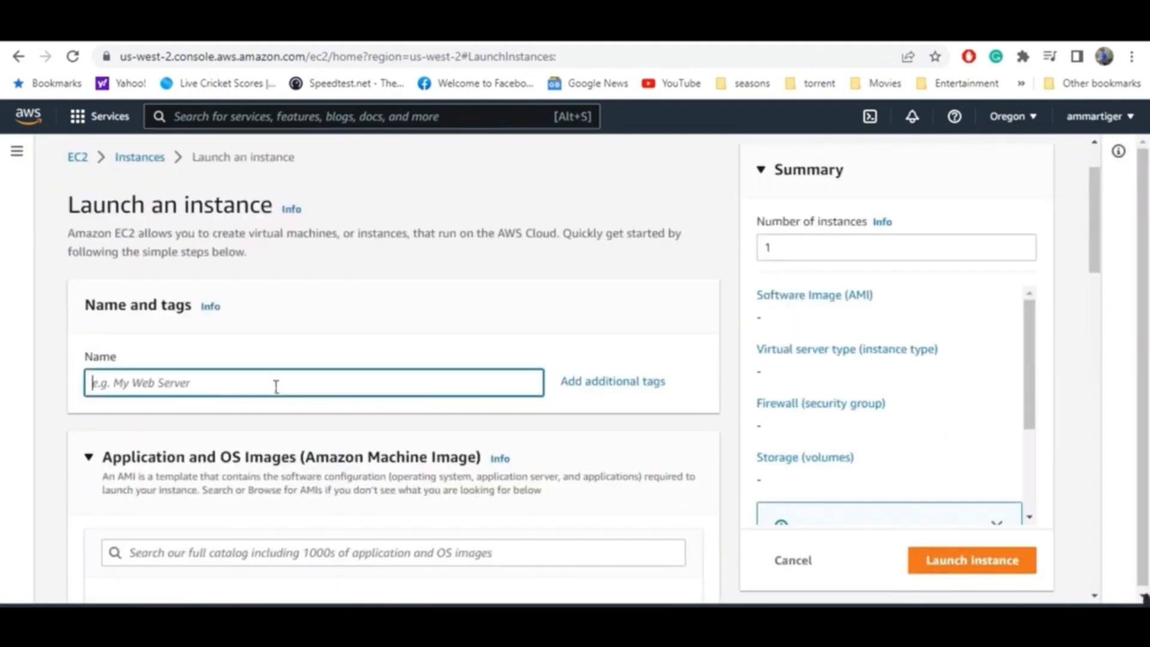
pyautogui.write('kali')
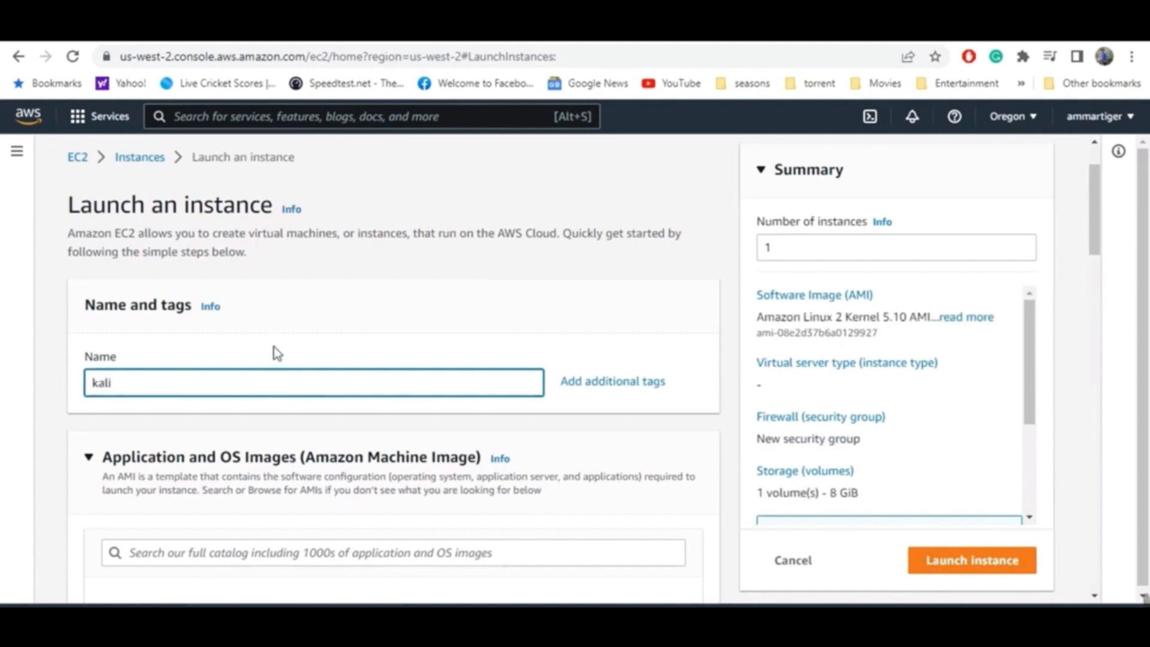
# Search the machine image catalog for "kali" and choose the Kali Linux image published by Kali in AWS Marketplace
pyautogui.scroll(-3, 275, 352)
pyautogui.scroll(-3, 288, 324)
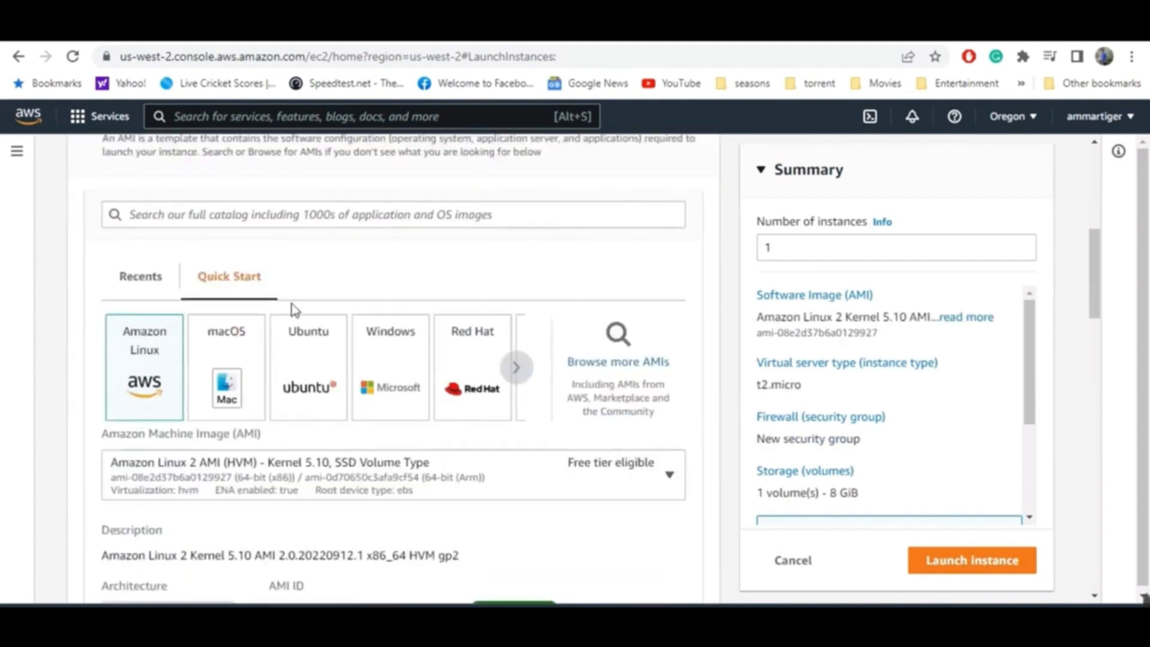
pyautogui.click(318, 216)
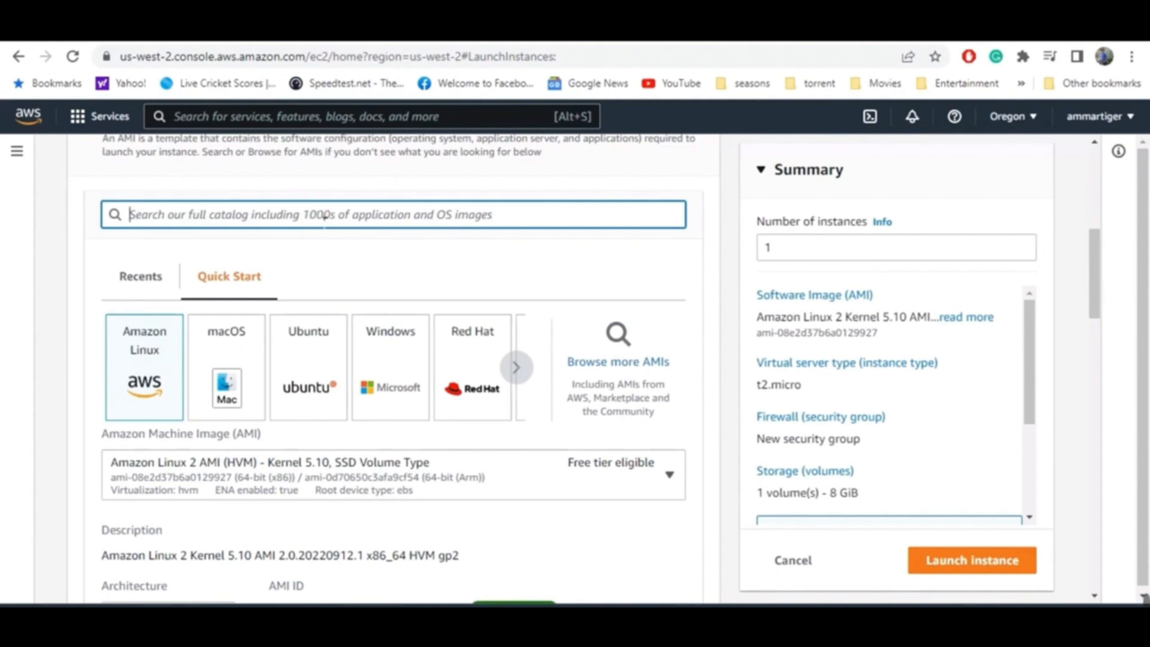
pyautogui.write('ka')
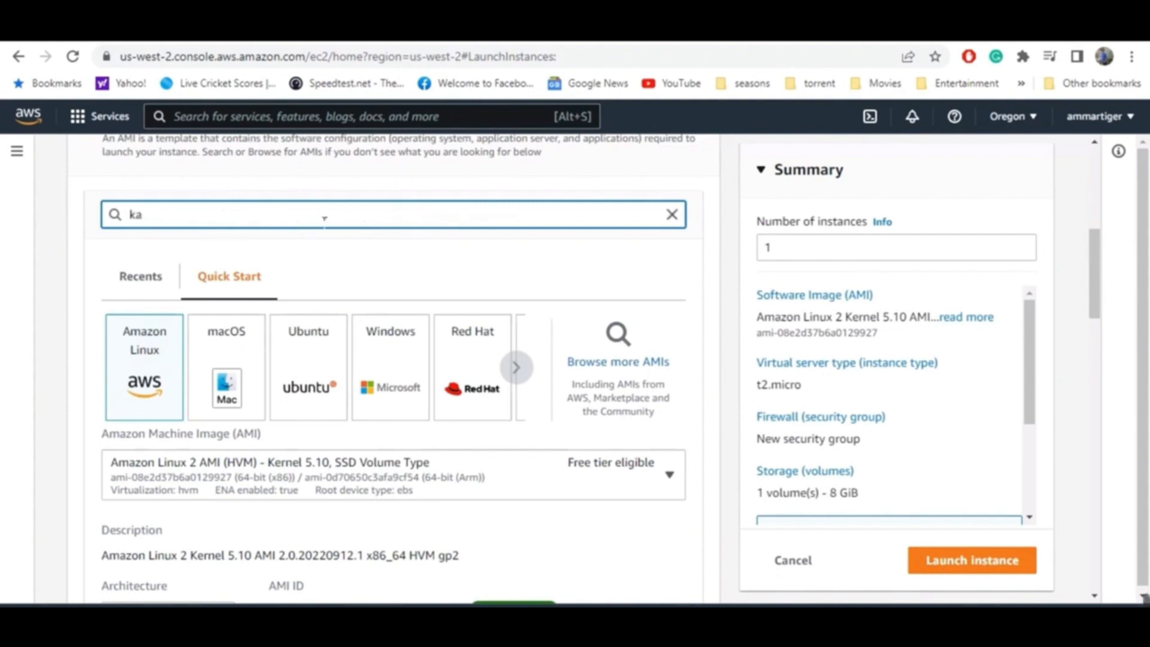
pyautogui.write('li')
pyautogui.press('Return')
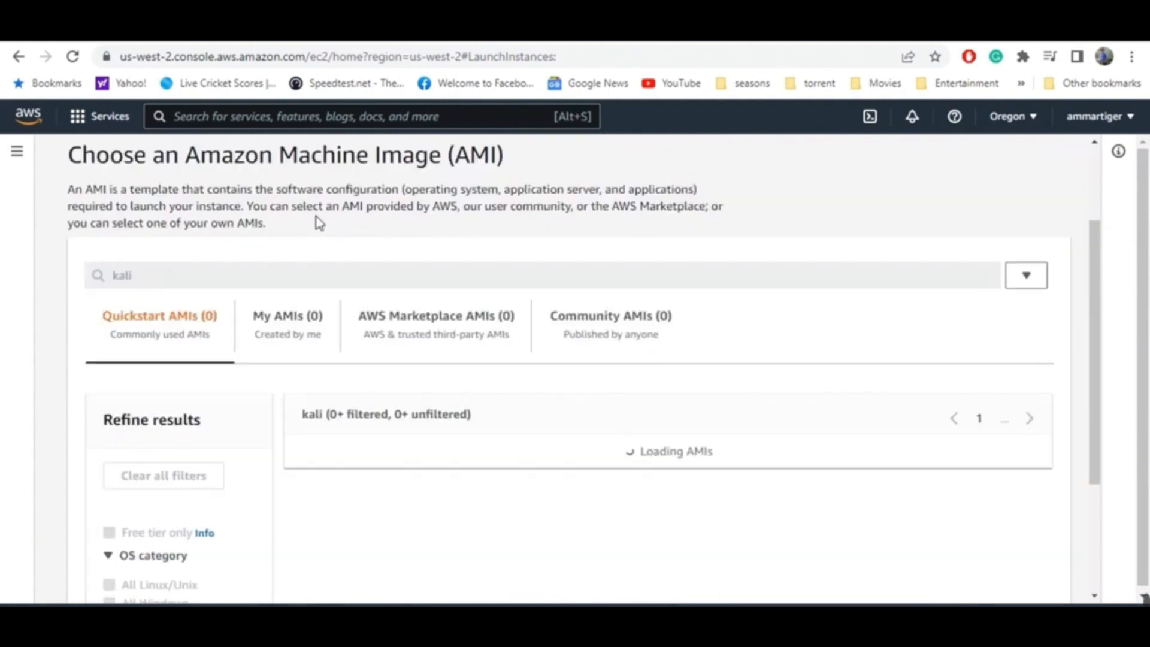
pyautogui.scroll(2, 603, 311)
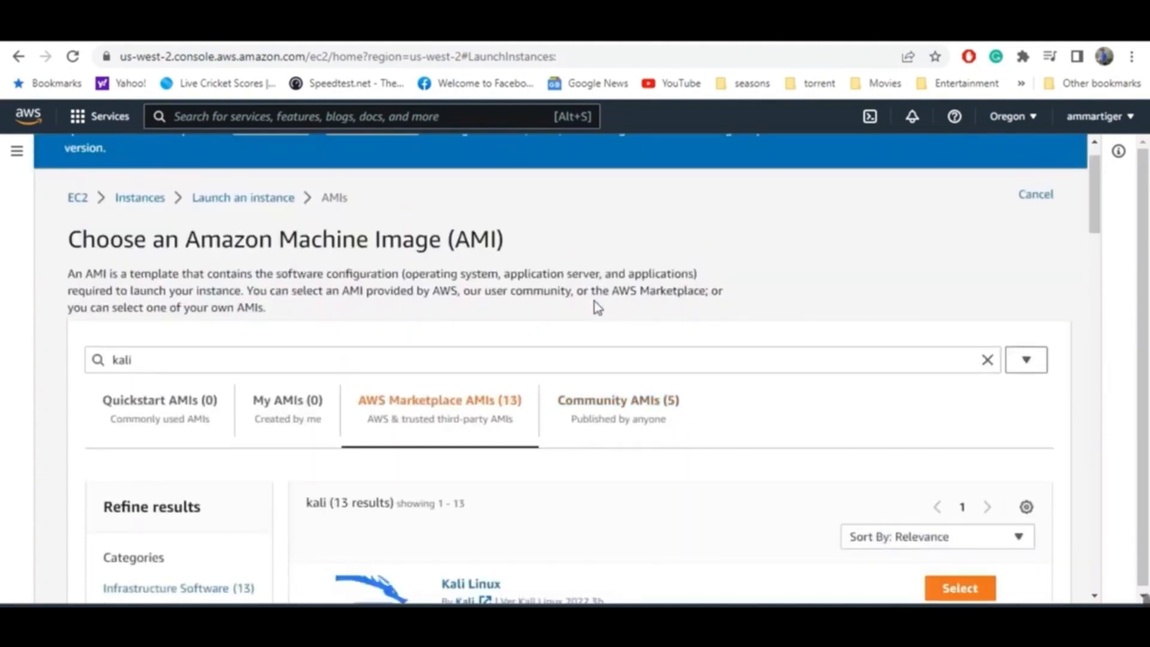
pyautogui.scroll(-3, 596, 305)
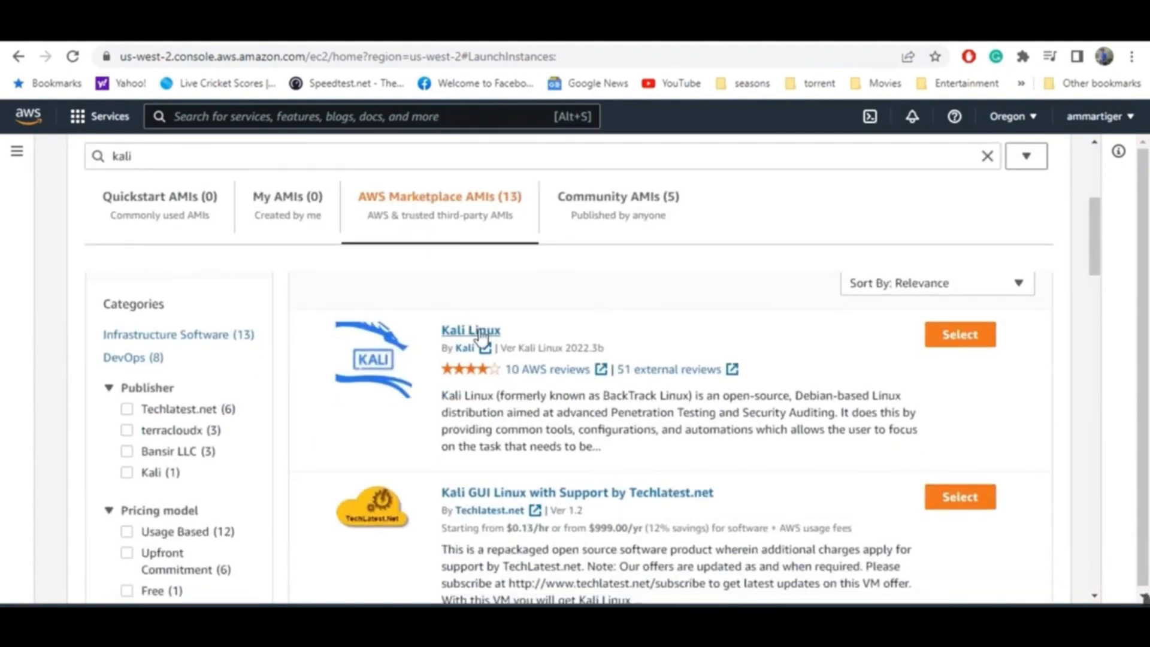
pyautogui.click(954, 339)
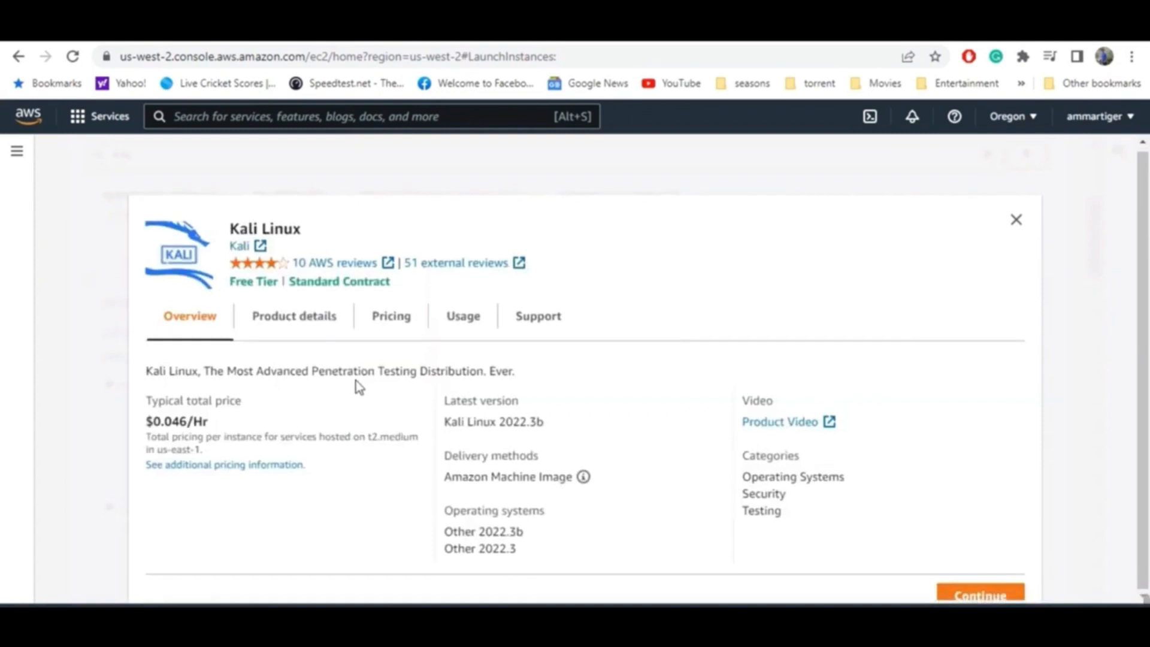
pyautogui.click(988, 595)
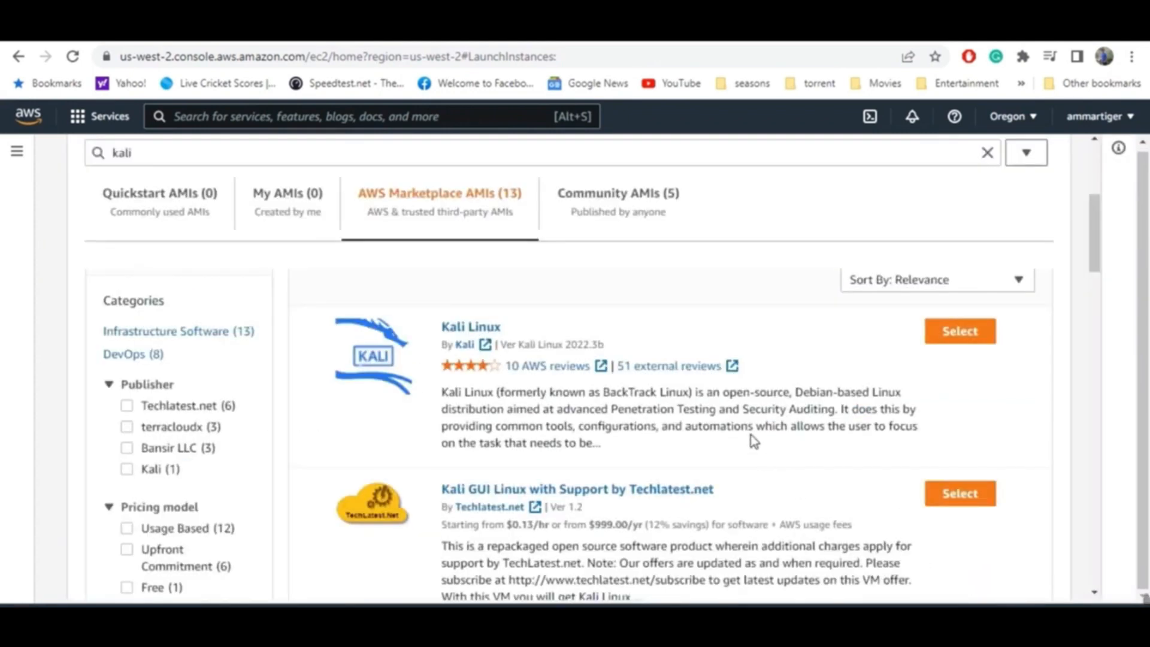
# Set the instance type to the free-tier eligible t2.micro
pyautogui.scroll(-2, 753, 440)
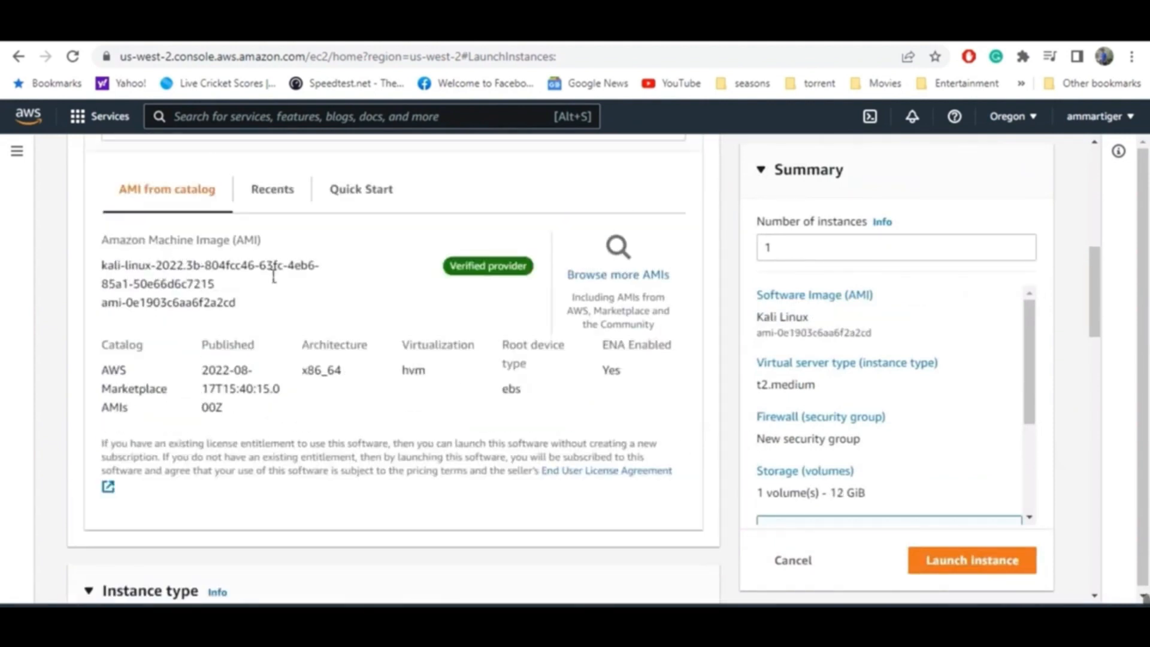
pyautogui.scroll(-8, 293, 338)
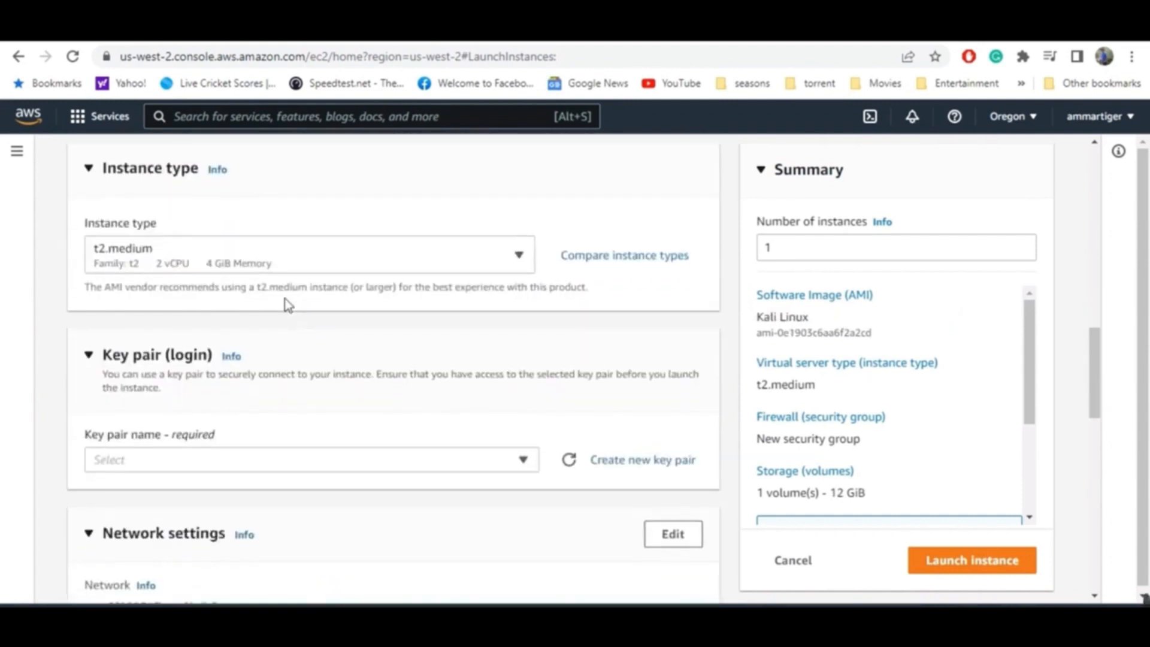
pyautogui.click(293, 254)
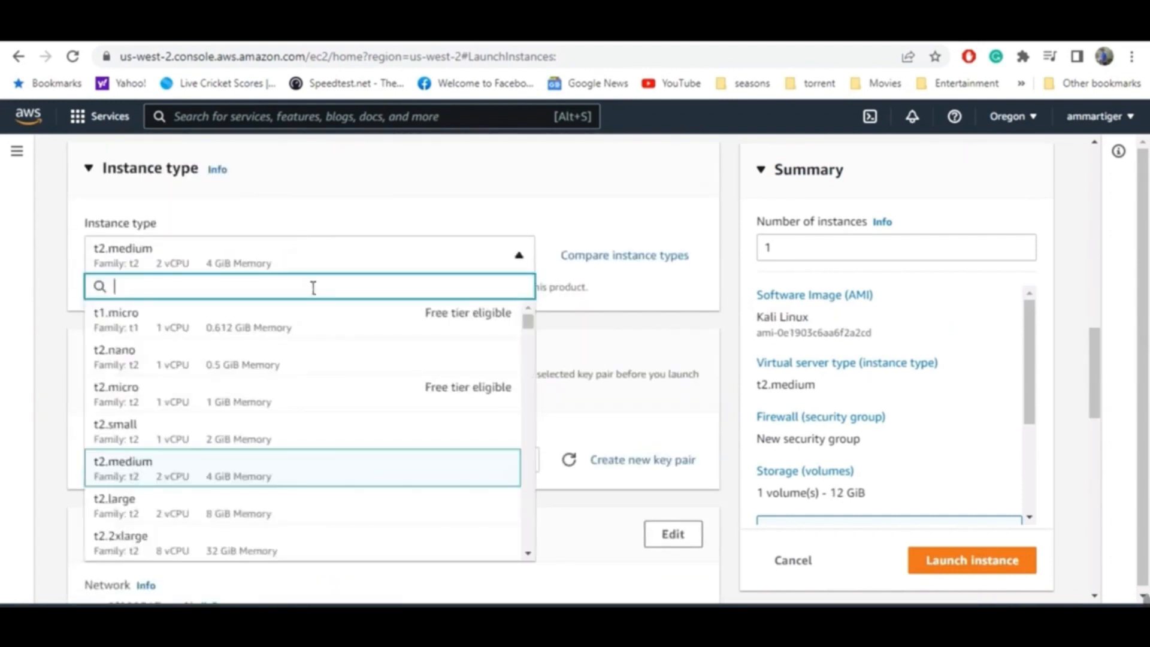
pyautogui.click(318, 393)
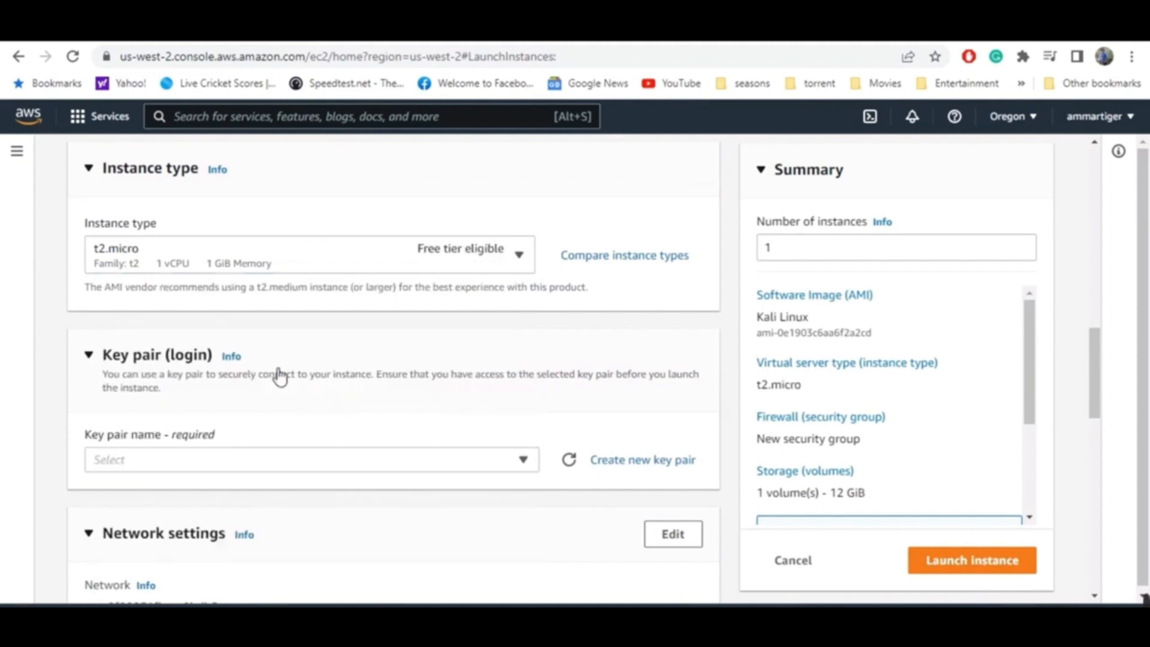
# Select the existing key pair kali2 for logging in to the instance
pyautogui.scroll(-2, 277, 376)
pyautogui.click(346, 382)
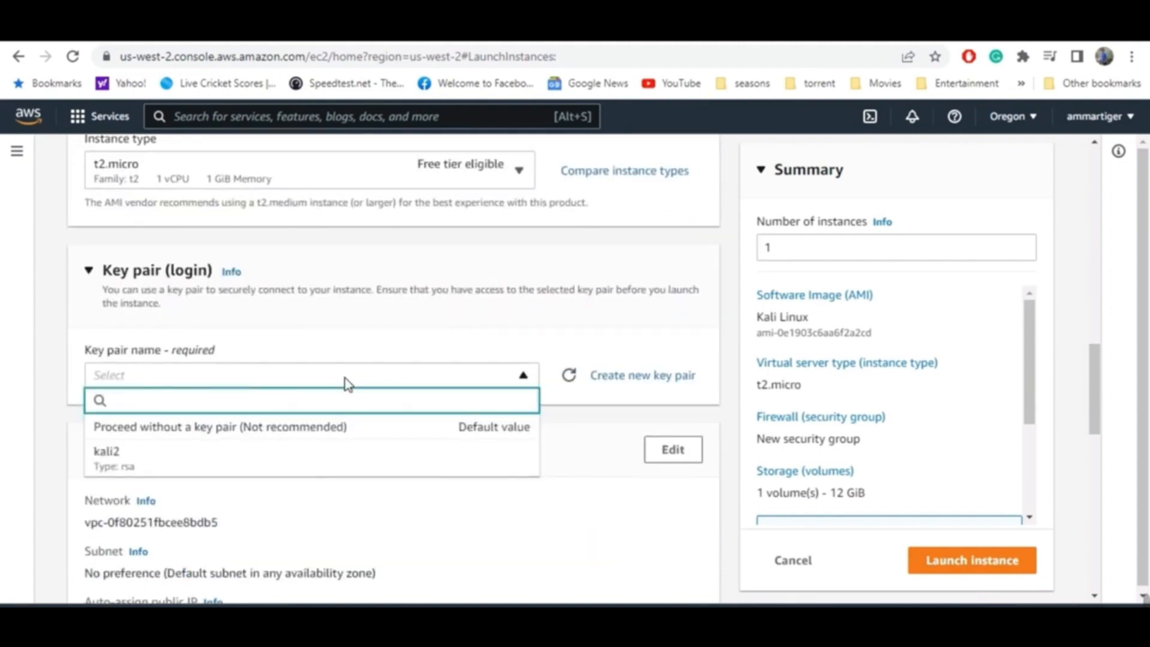
pyautogui.click(219, 466)
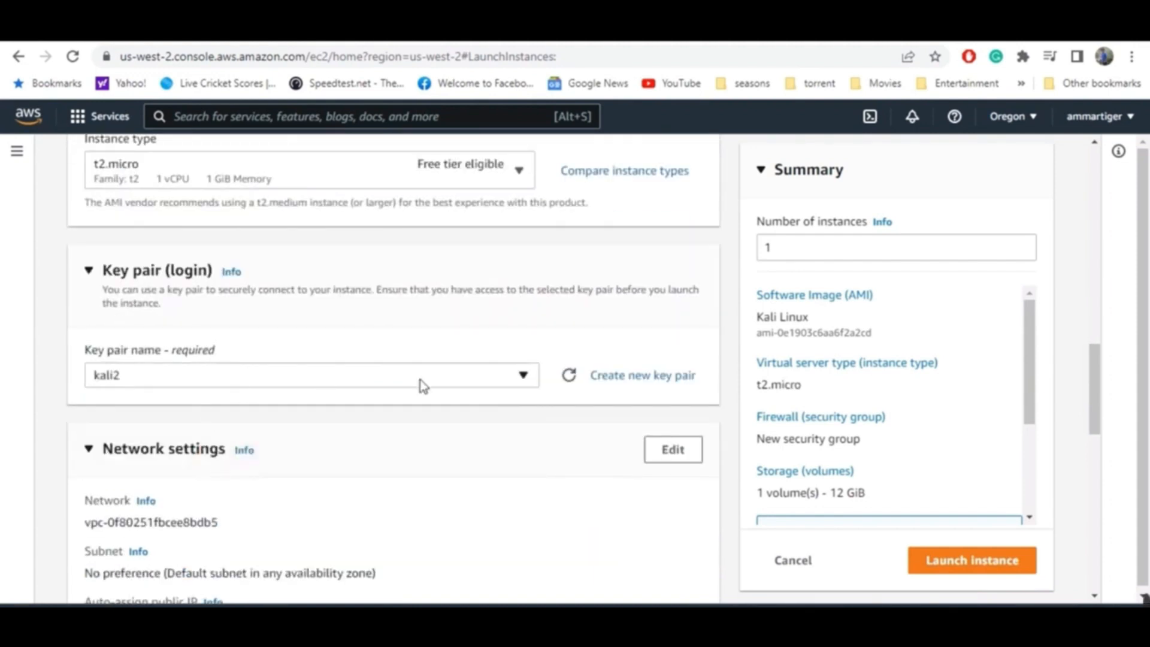
# Create a new RSA key pair named "kali" with a .pem private key file for the instance
pyautogui.click(648, 377)
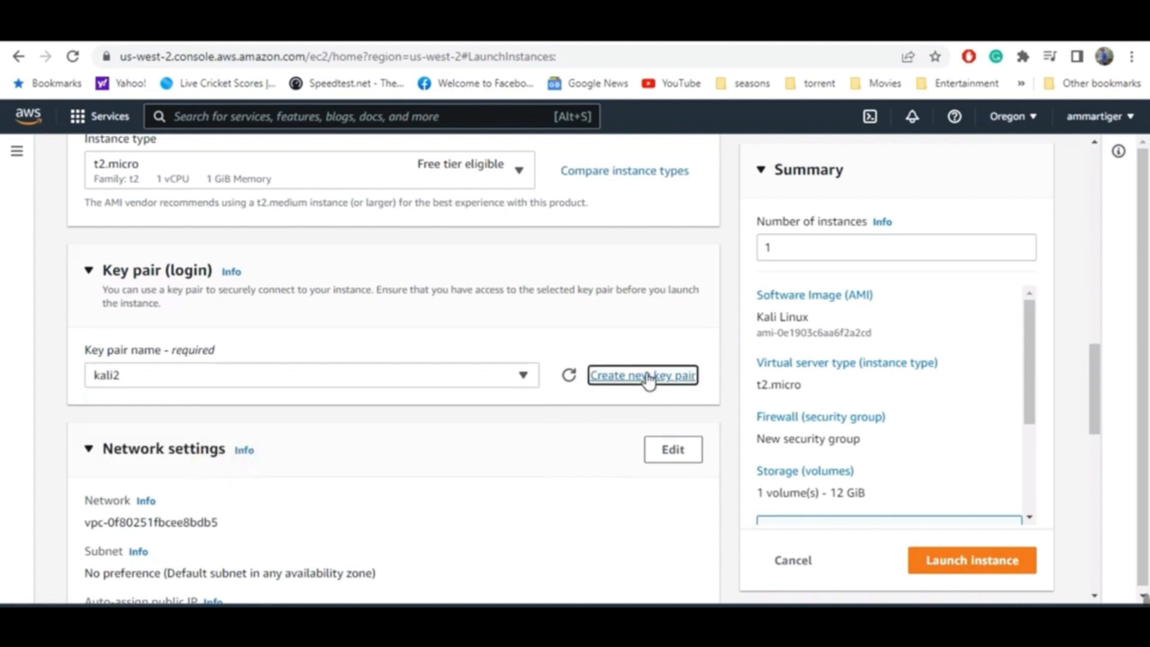
pyautogui.scroll(-2, 491, 369)
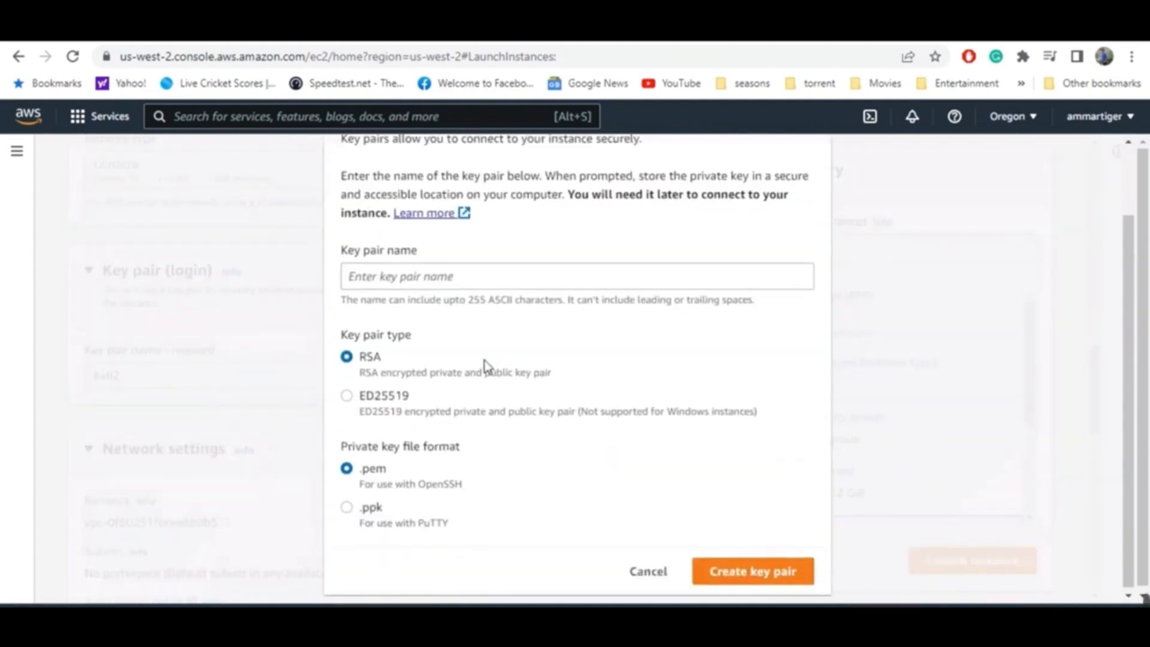
pyautogui.scroll(2, 485, 367)
pyautogui.click(476, 360)
pyautogui.write('kali')
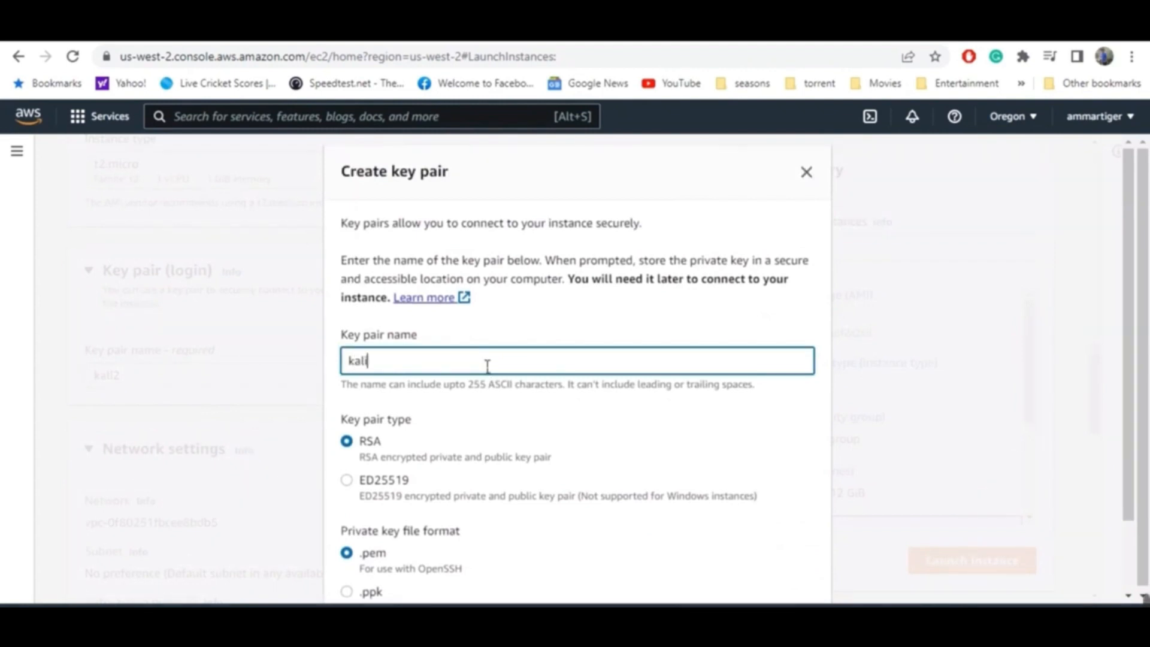
pyautogui.scroll(-2, 488, 367)
pyautogui.click(743, 573)
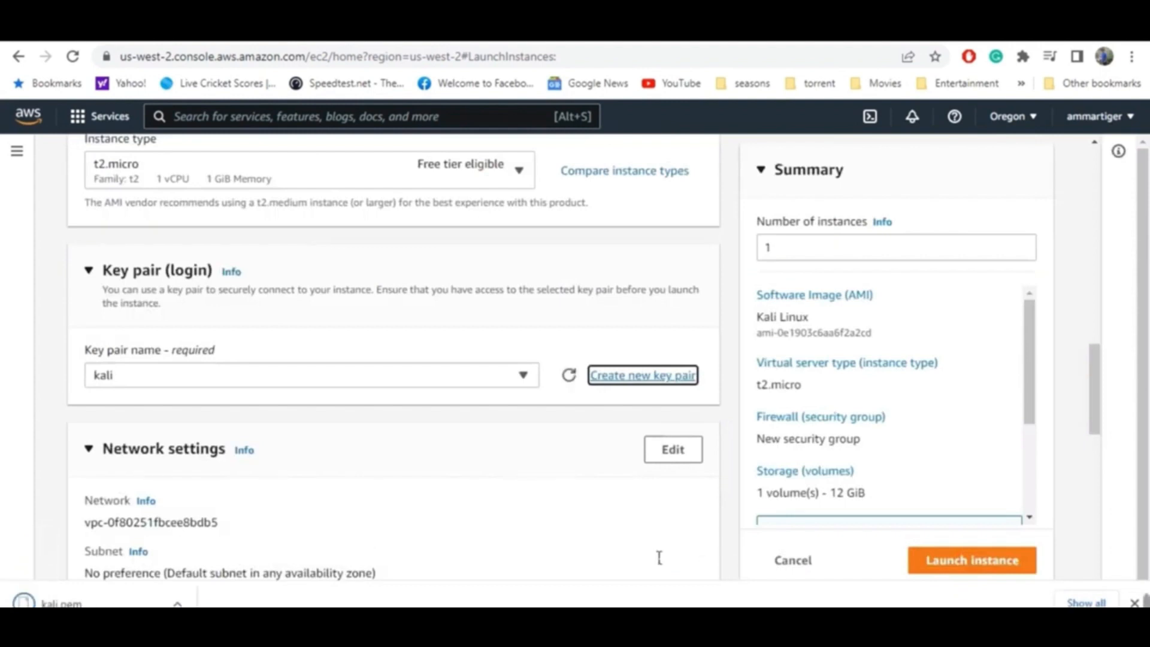
# Allow HTTPS and HTTP traffic from the internet in the new security group, keeping SSH open from Anywhere
pyautogui.scroll(-2, 411, 444)
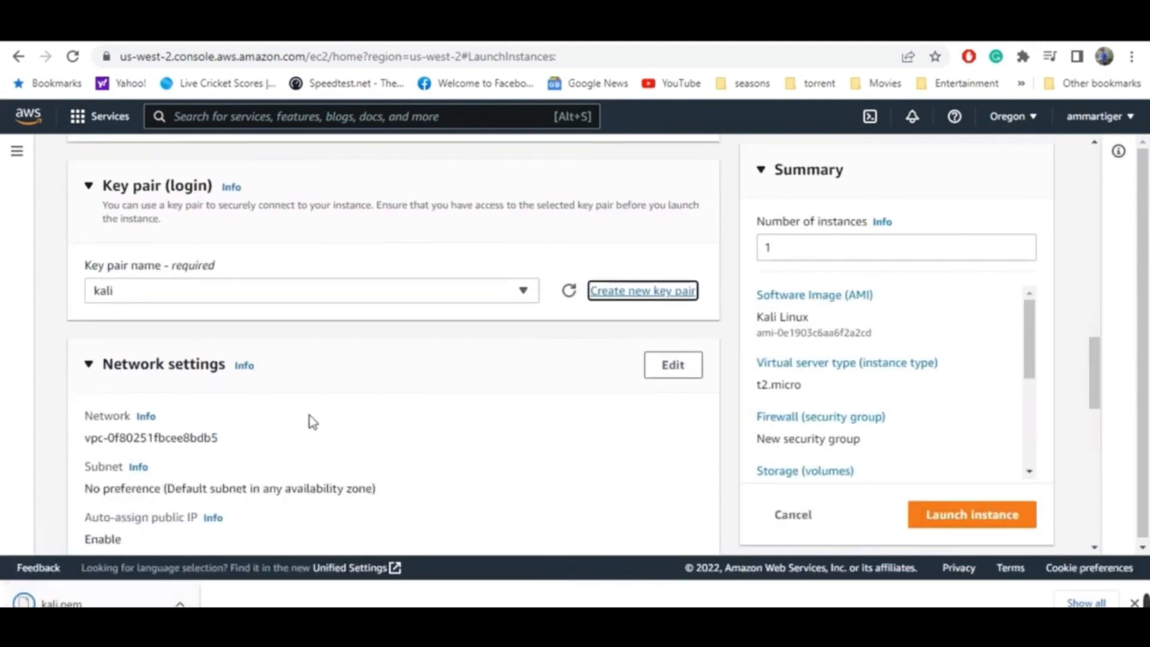
pyautogui.scroll(-4, 359, 372)
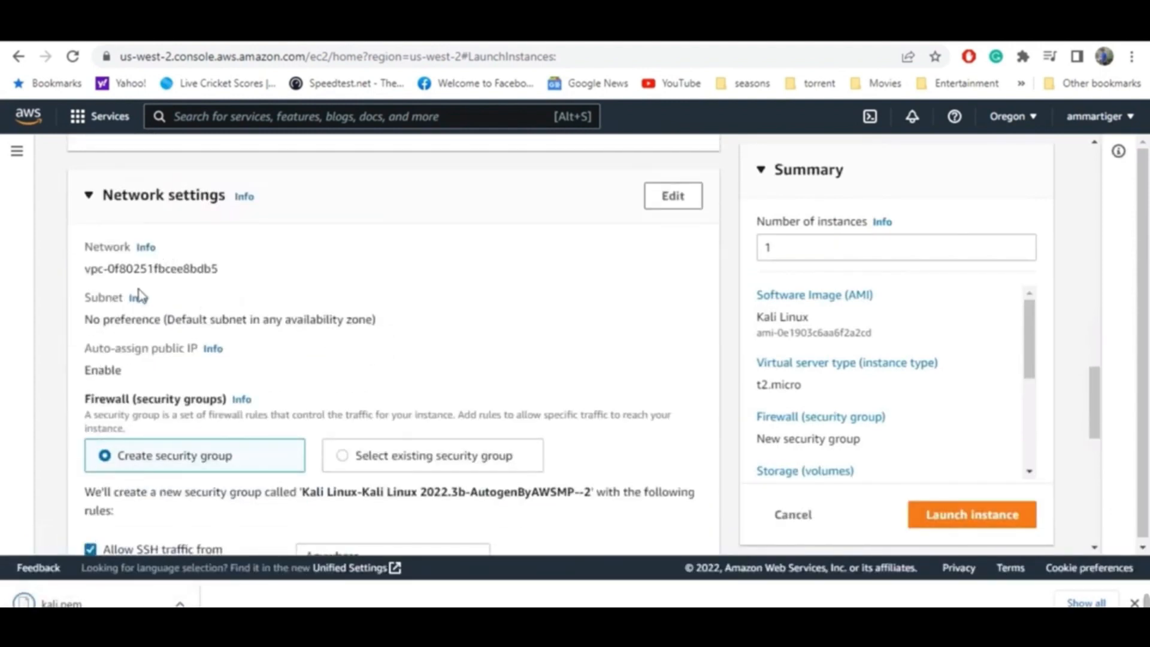
pyautogui.scroll(-2, 396, 359)
pyautogui.scroll(-2, 413, 357)
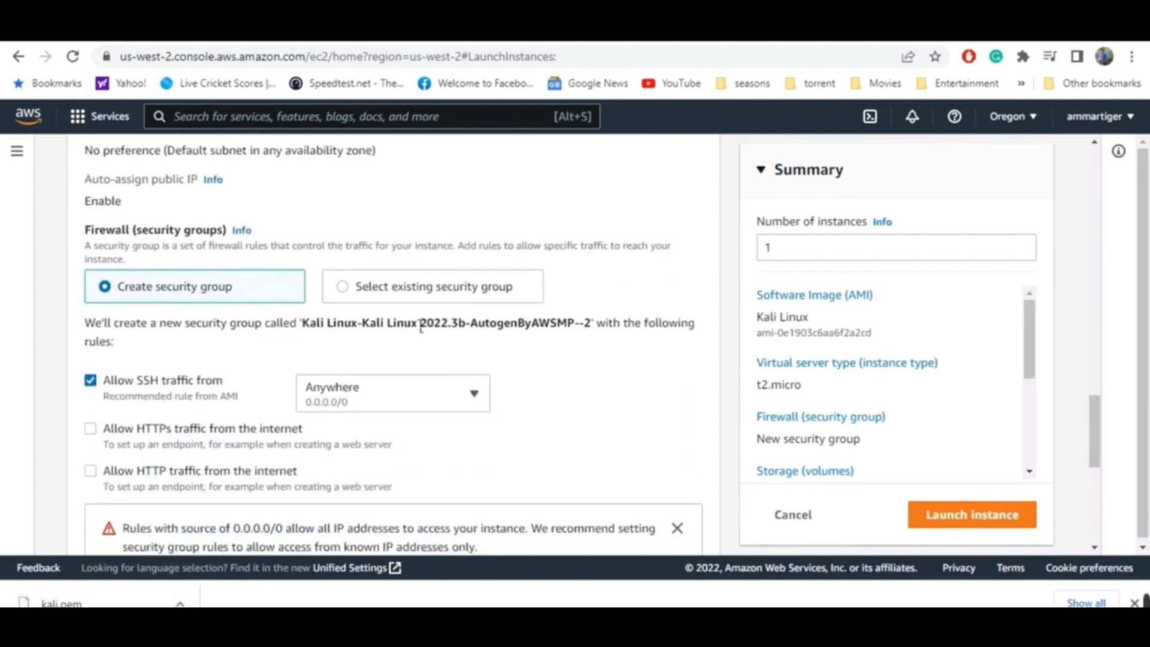
pyautogui.scroll(-2, 421, 328)
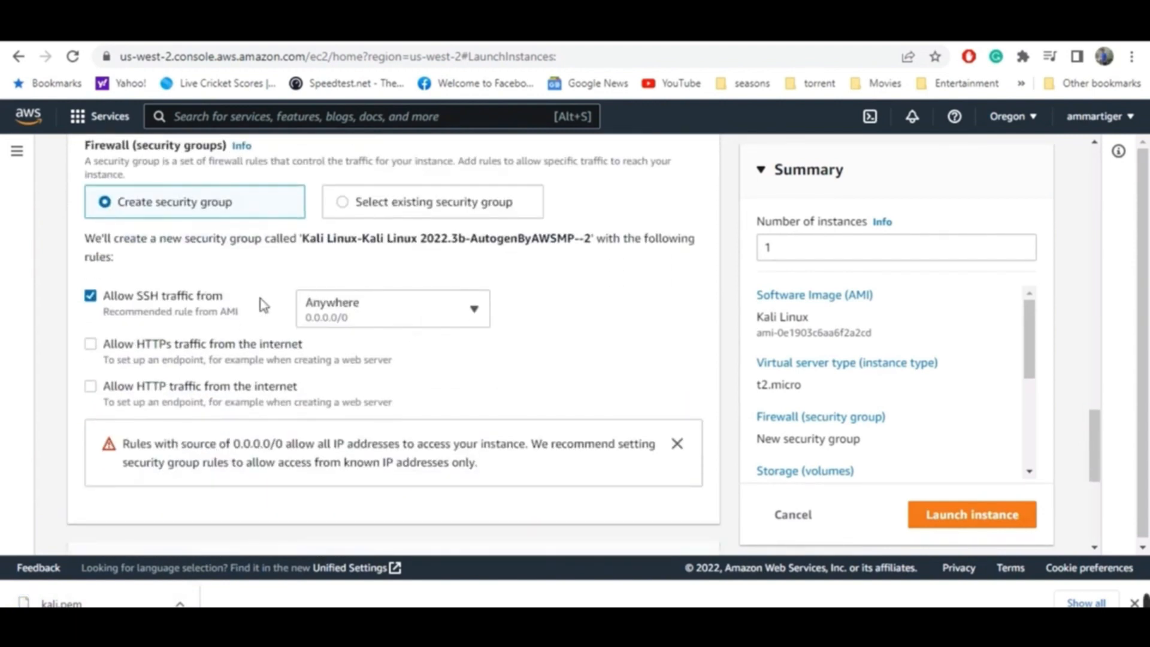
pyautogui.click(250, 344)
pyautogui.click(242, 382)
pyautogui.scroll(-4, 251, 383)
pyautogui.scroll(-2, 197, 348)
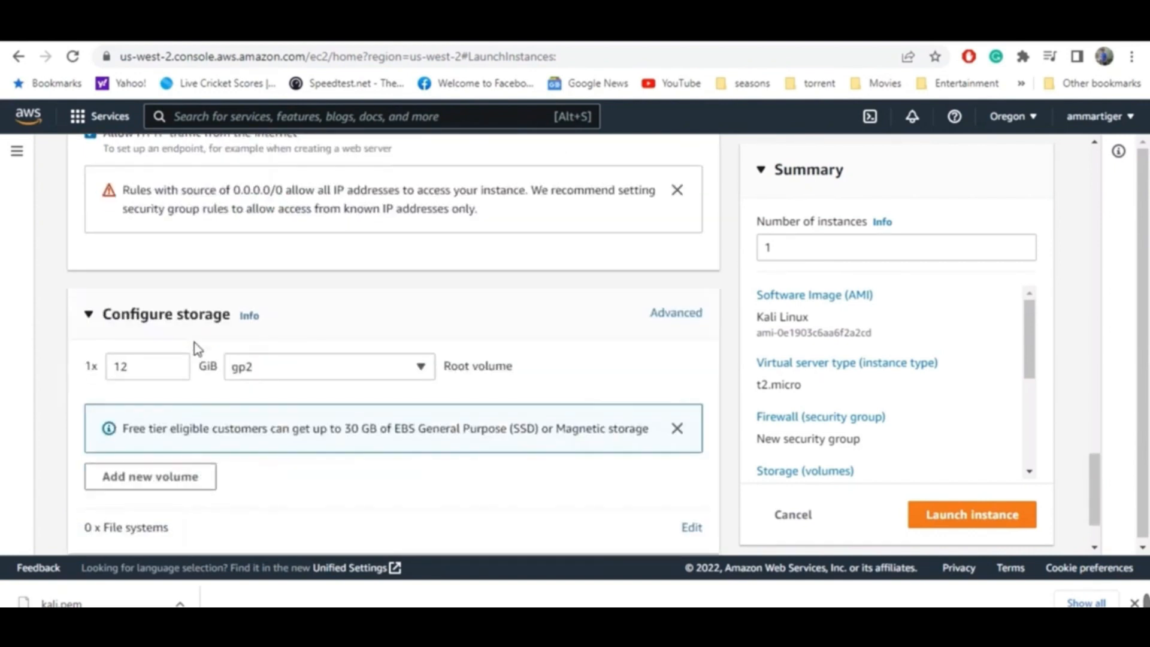
pyautogui.scroll(4, 195, 347)
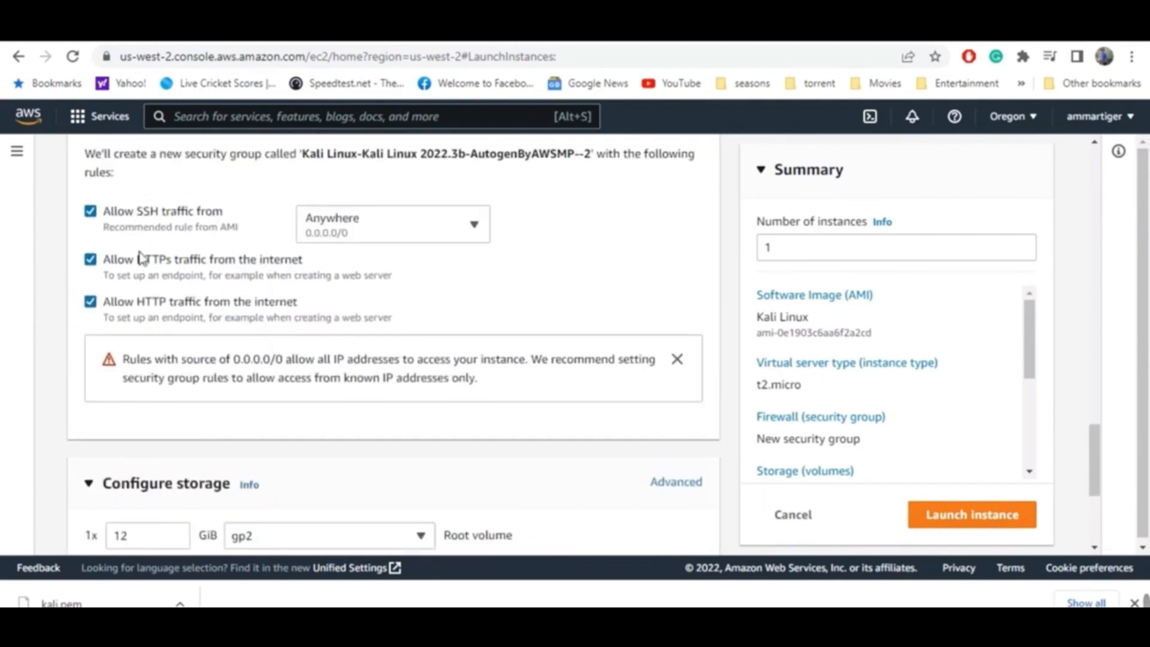
pyautogui.click(418, 228)
pyautogui.click(417, 230)
# Set the gp2 root volume size to 15 GiB and launch the instance
pyautogui.scroll(-6, 195, 288)
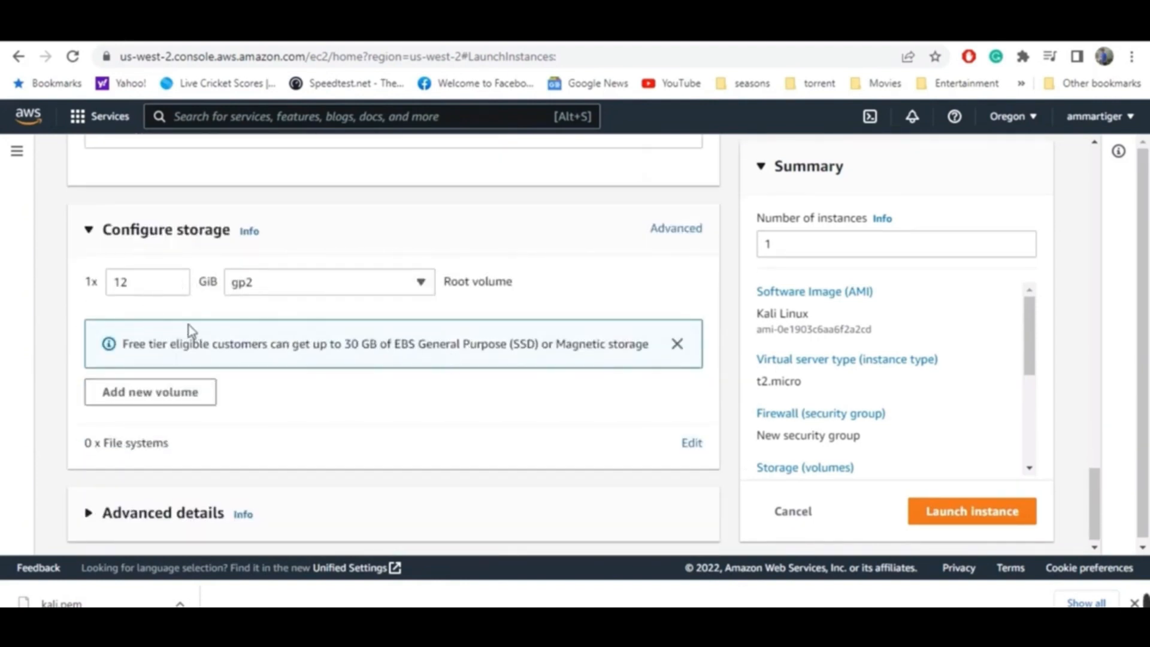
pyautogui.doubleClick(124, 288)
pyautogui.scroll(-1, 413, 375)
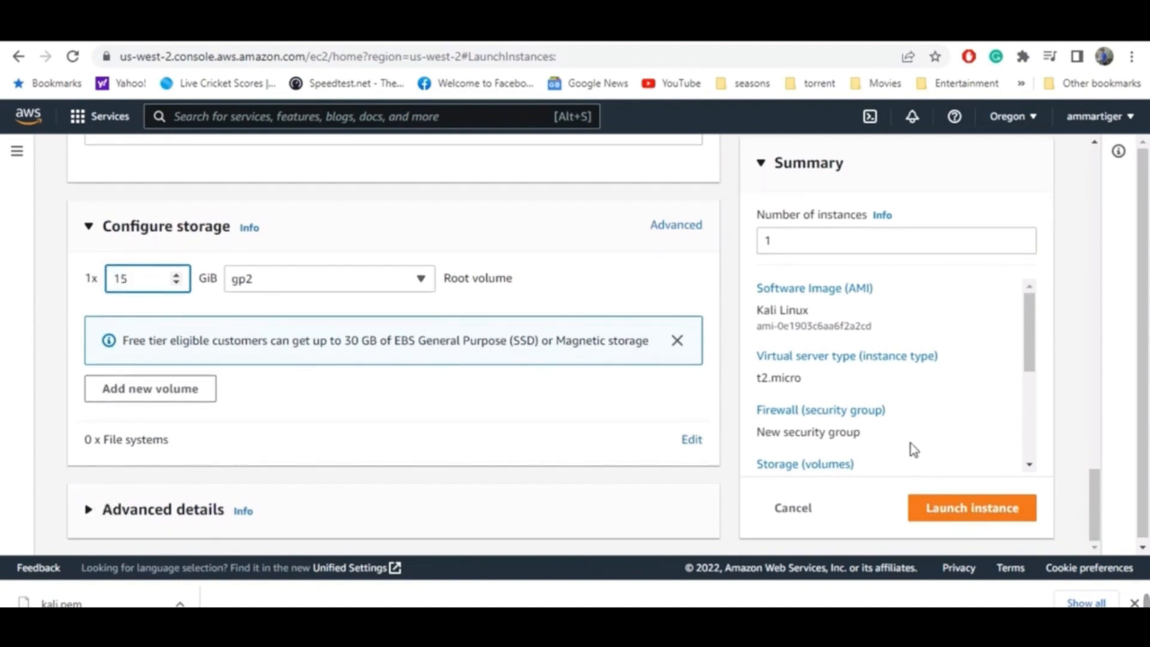
pyautogui.scroll(-5, 914, 449)
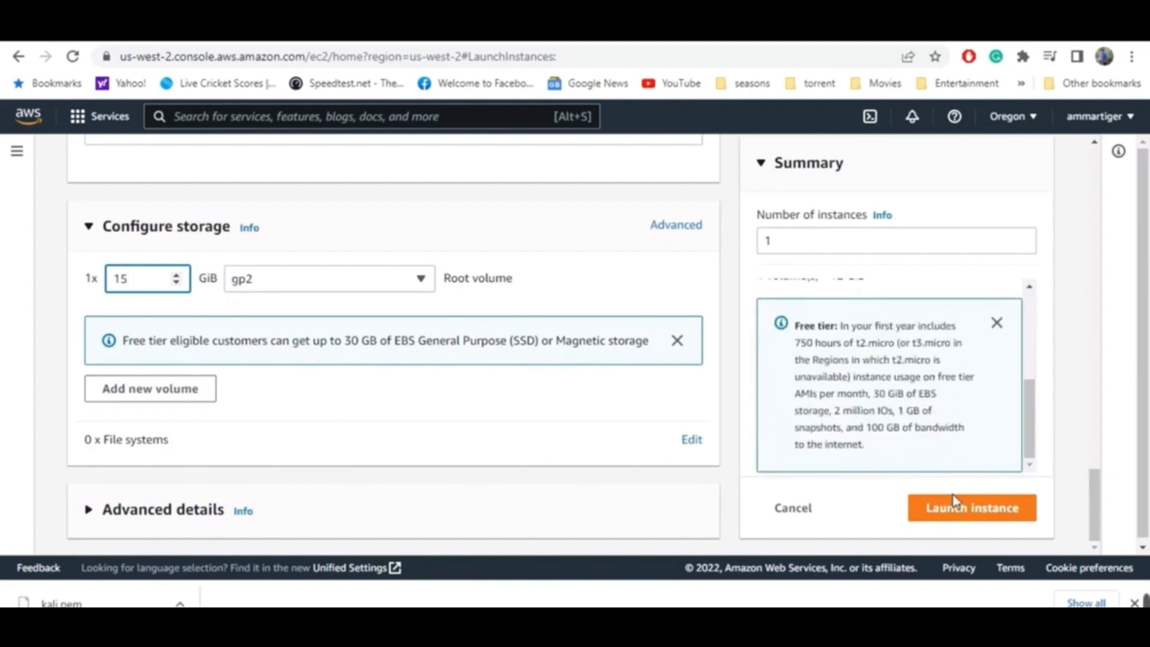
pyautogui.click(964, 509)
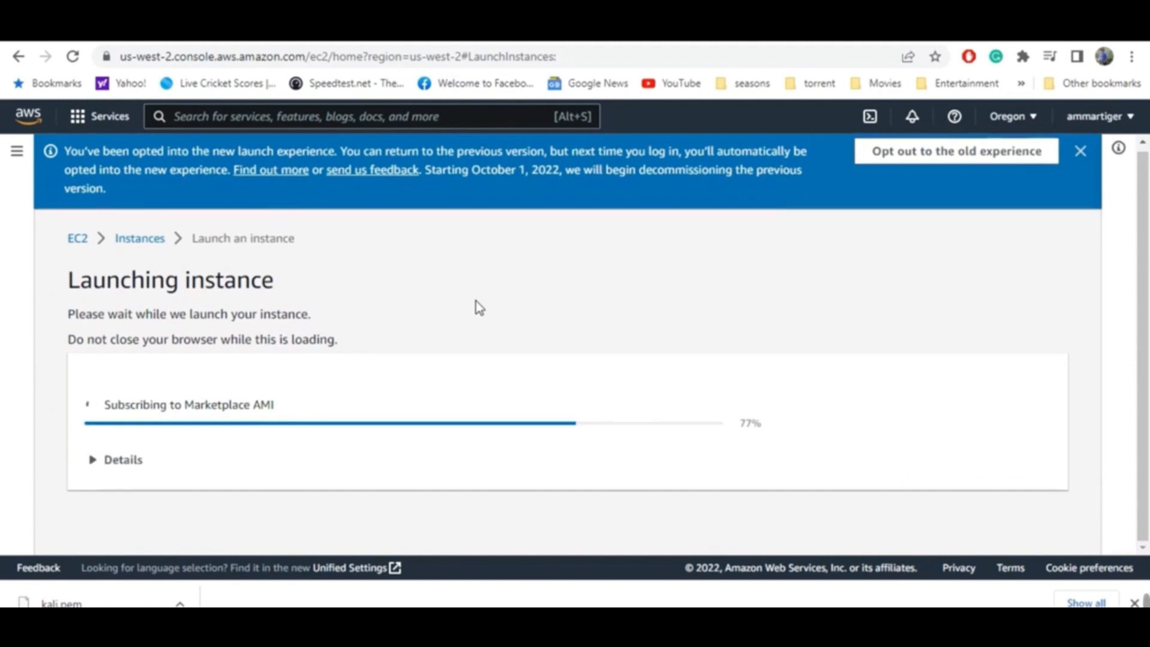
# Open the summary page of the newly launched kali instance and go to its detail sections
pyautogui.scroll(3, 407, 332)
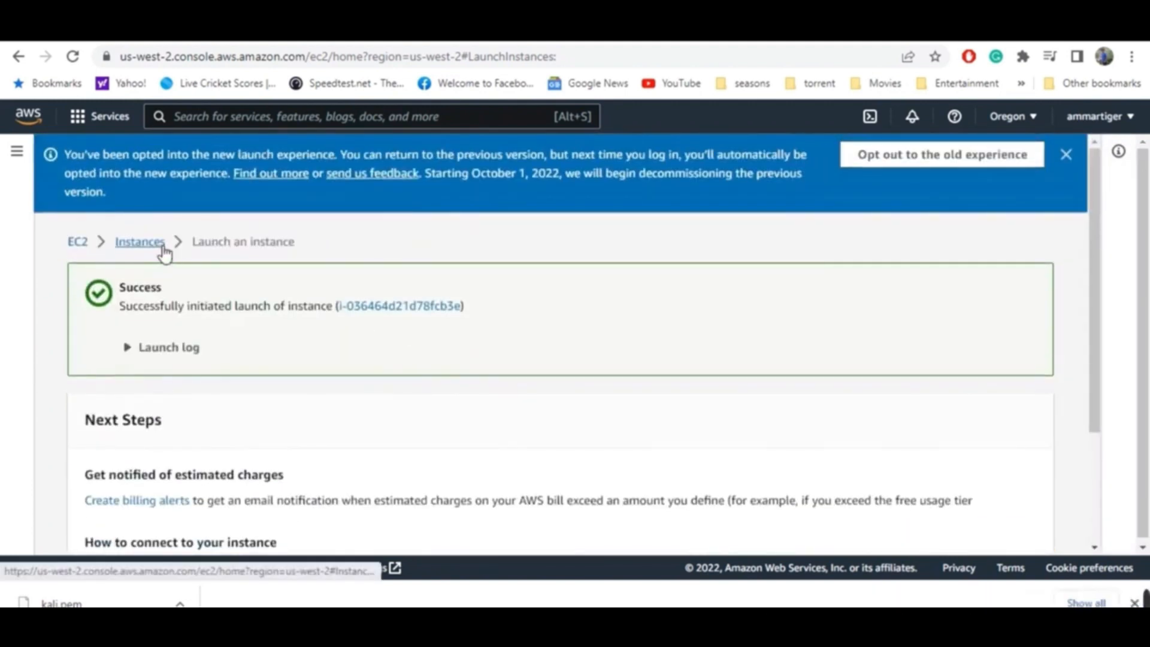
pyautogui.click(157, 243)
pyautogui.click(412, 247)
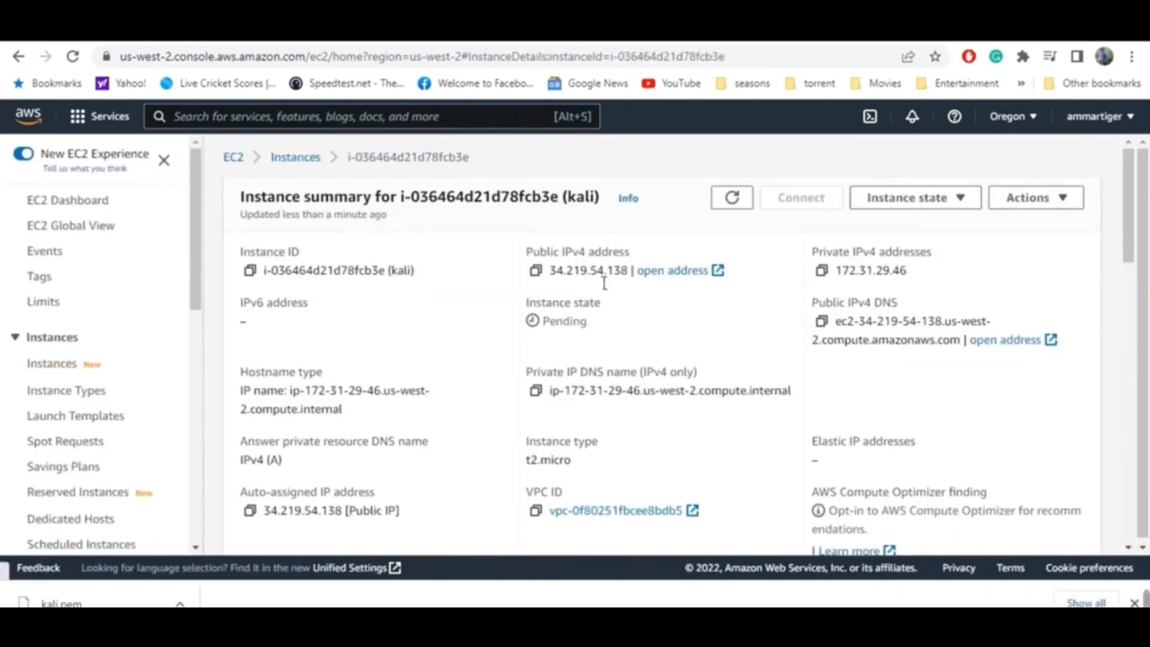
pyautogui.scroll(-8, 585, 317)
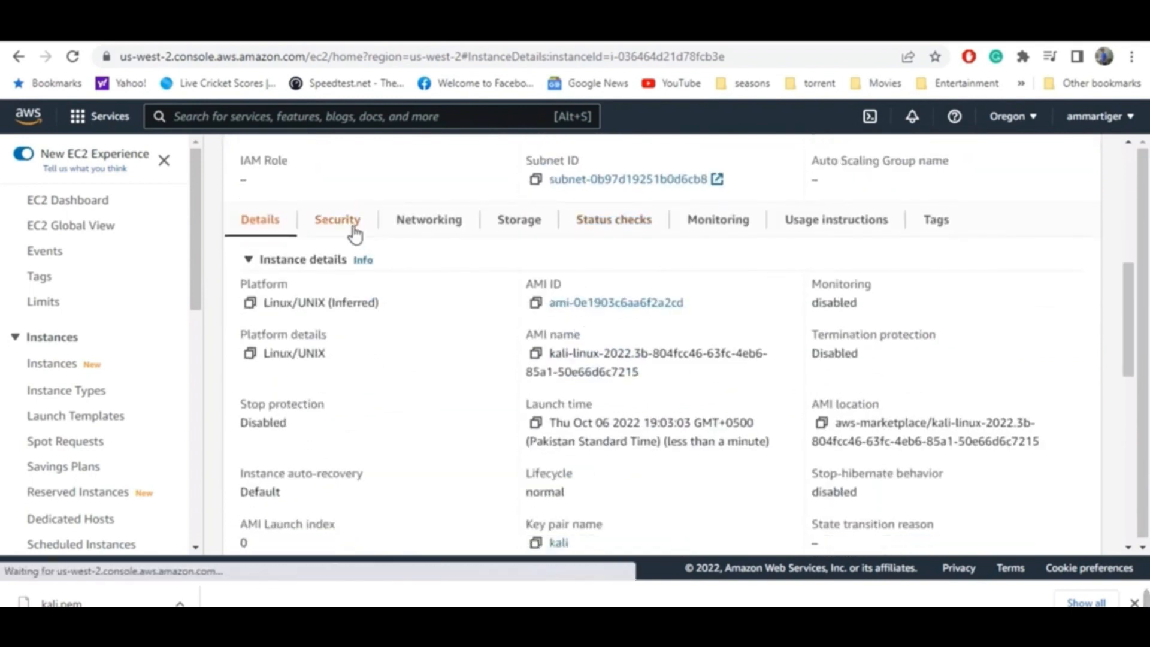
# Open the security group linked in the kali instance's security details and start editing its inbound rules
pyautogui.click(351, 229)
pyautogui.scroll(-4, 527, 273)
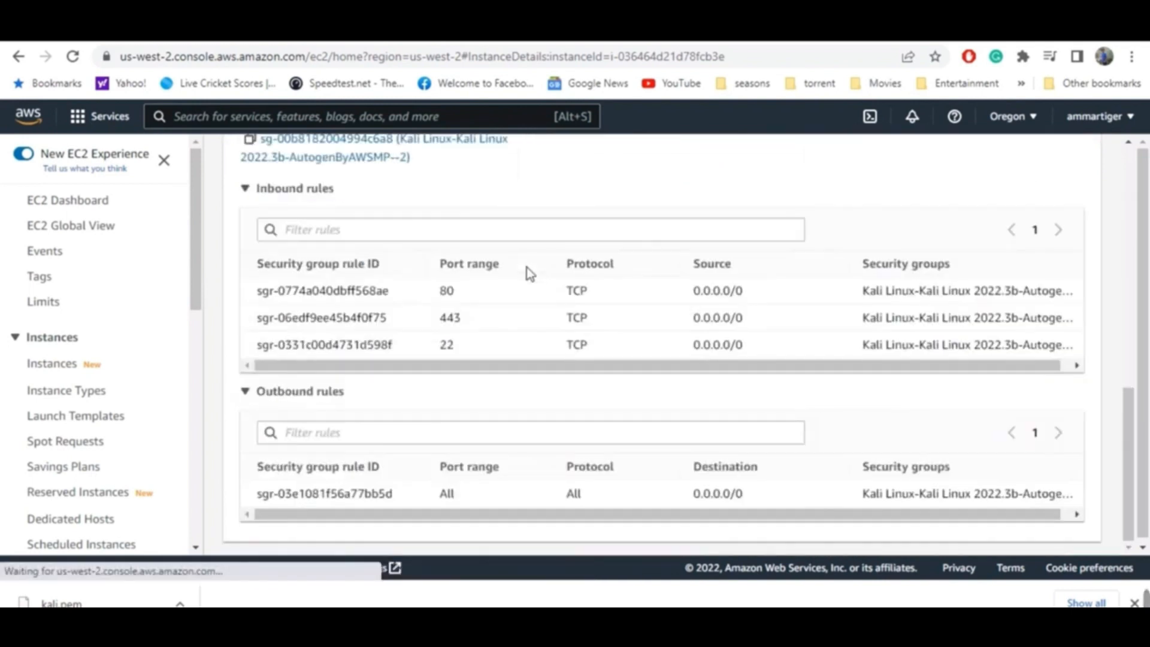
pyautogui.scroll(2, 699, 268)
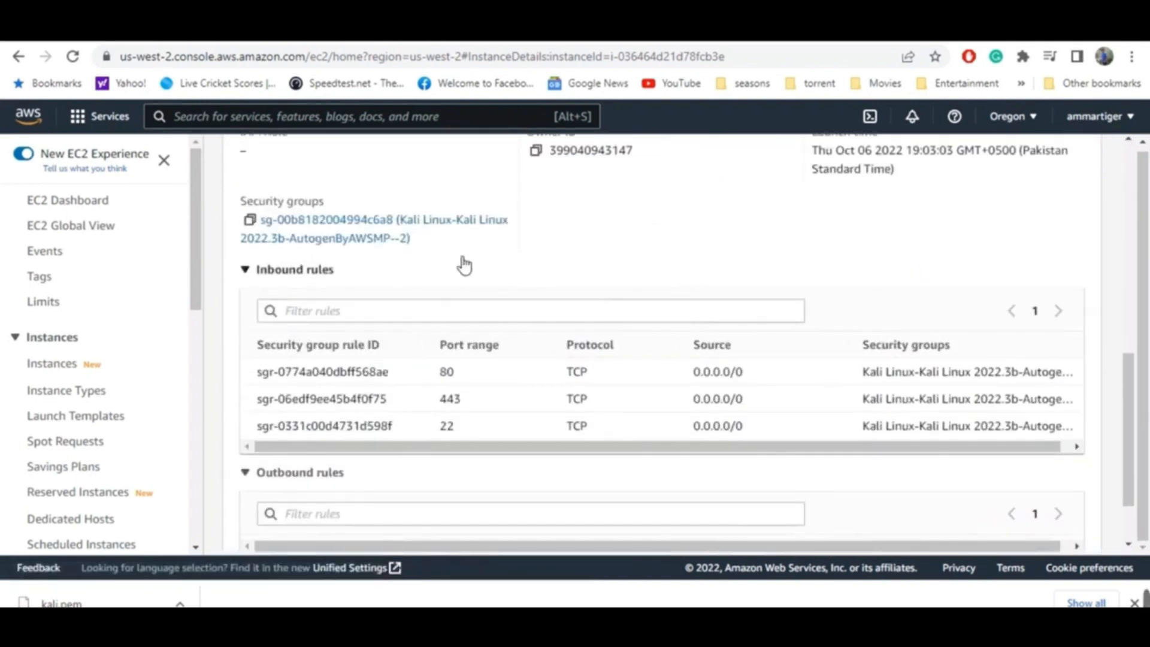
pyautogui.click(363, 231)
pyautogui.scroll(-5, 560, 282)
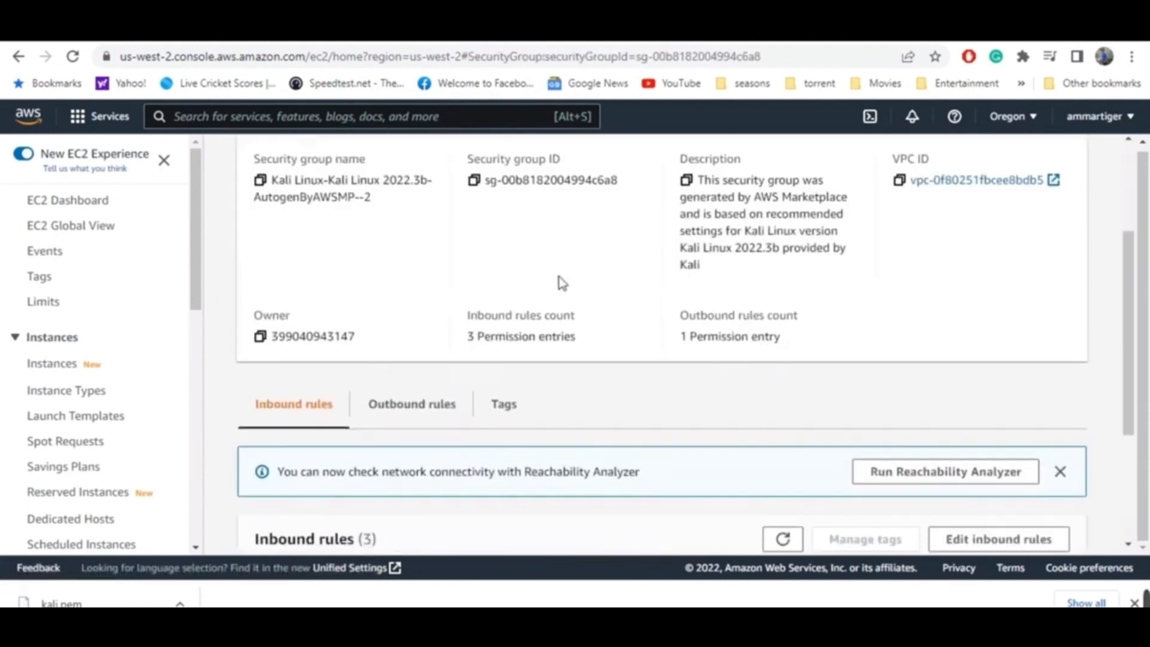
pyautogui.click(977, 331)
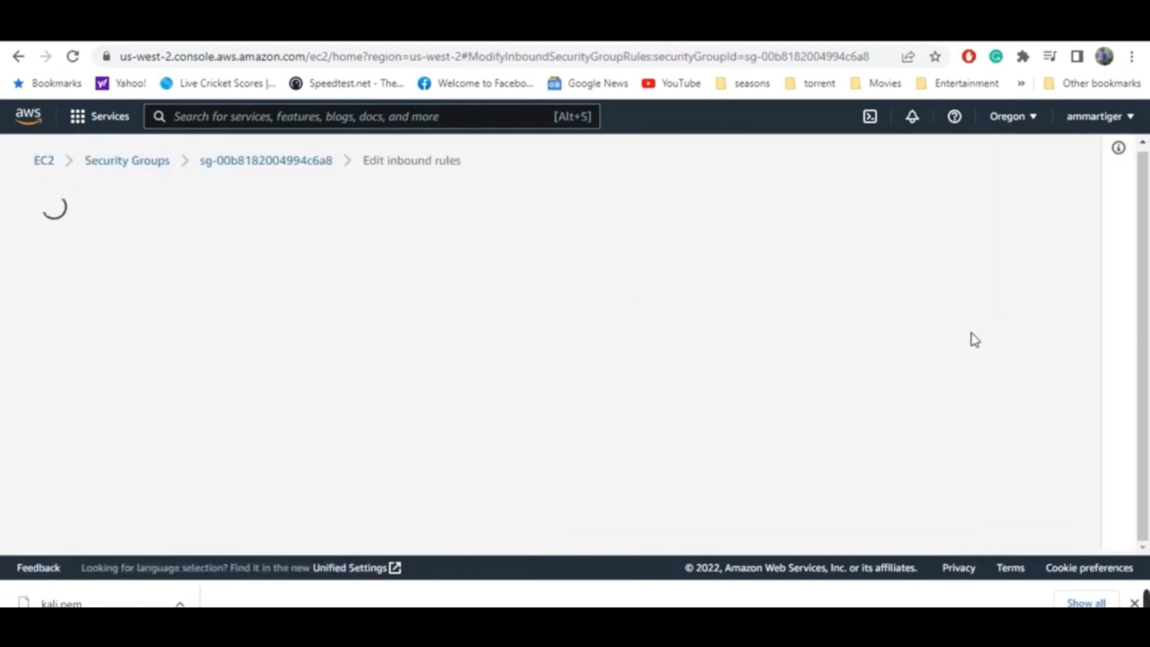
# Add an inbound rule allowing All traffic from Anywhere-IPv4 (0.0.0.0/0) and save the security group's rules
pyautogui.scroll(-2, 743, 256)
pyautogui.click(83, 469)
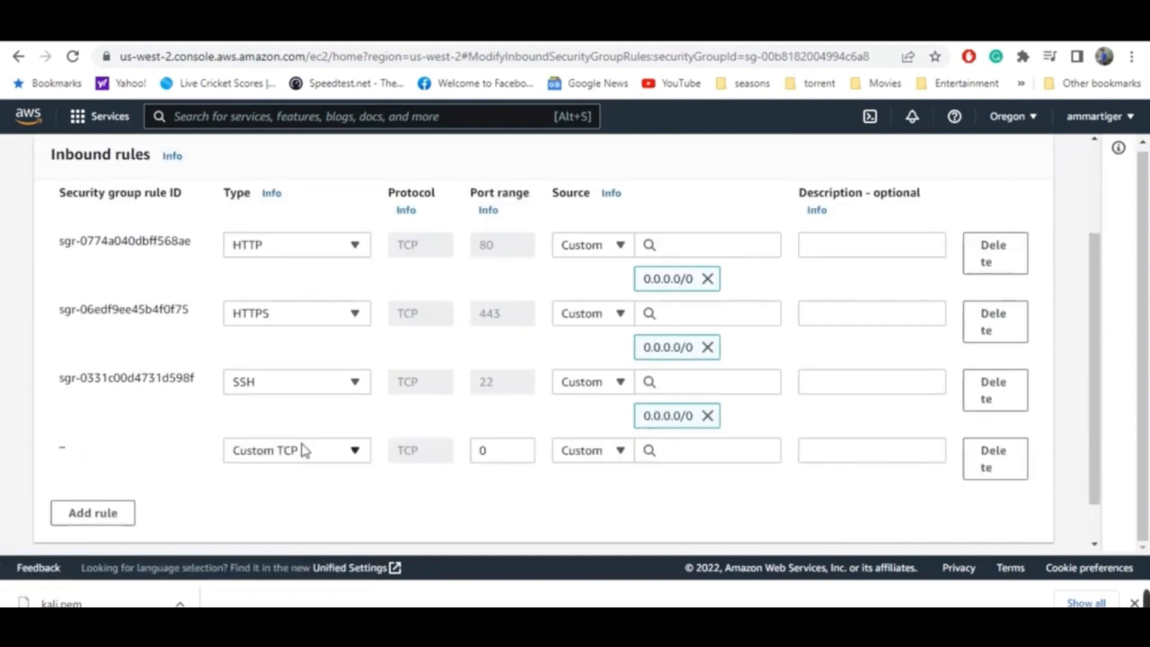
pyautogui.click(303, 450)
pyautogui.click(288, 408)
pyautogui.click(608, 451)
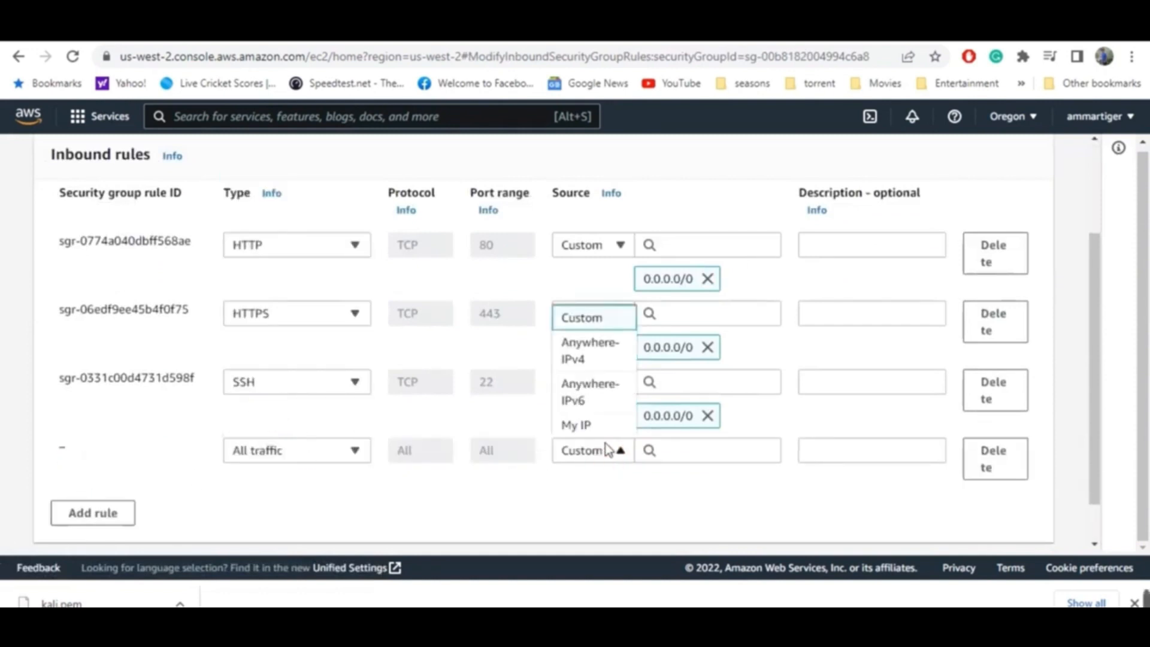
pyautogui.click(667, 458)
pyautogui.click(665, 233)
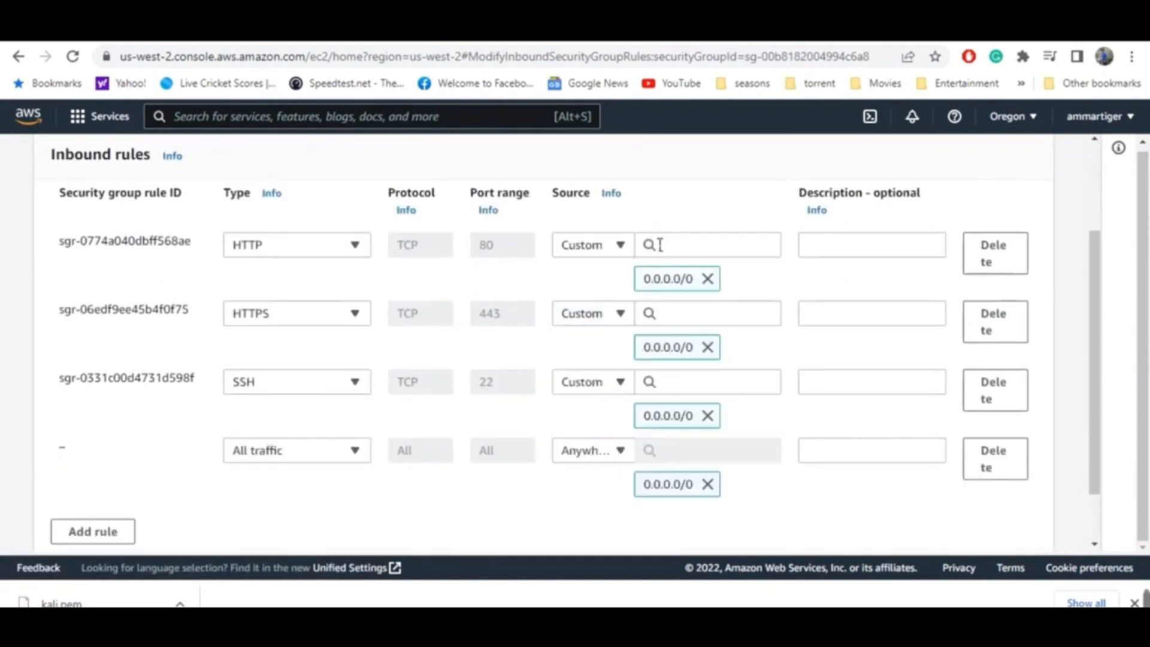
pyautogui.scroll(-1, 483, 383)
pyautogui.click(1014, 537)
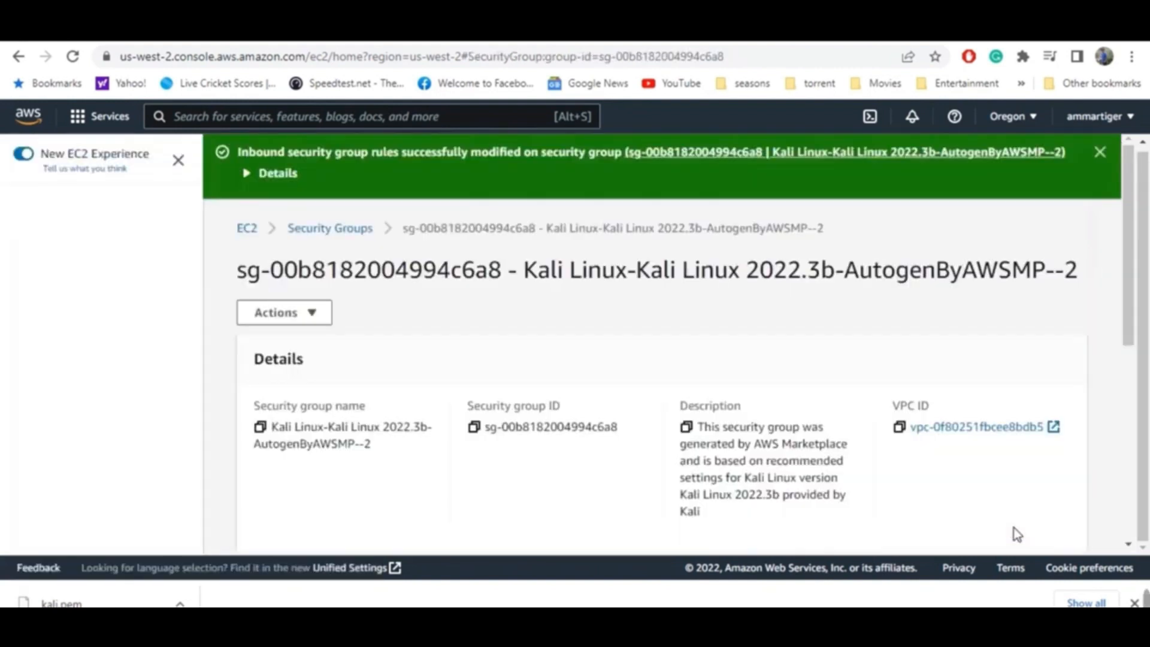
# Return to the EC2 instances list and open the kali instance's summary page
pyautogui.scroll(-5, 893, 304)
pyautogui.scroll(5, 866, 303)
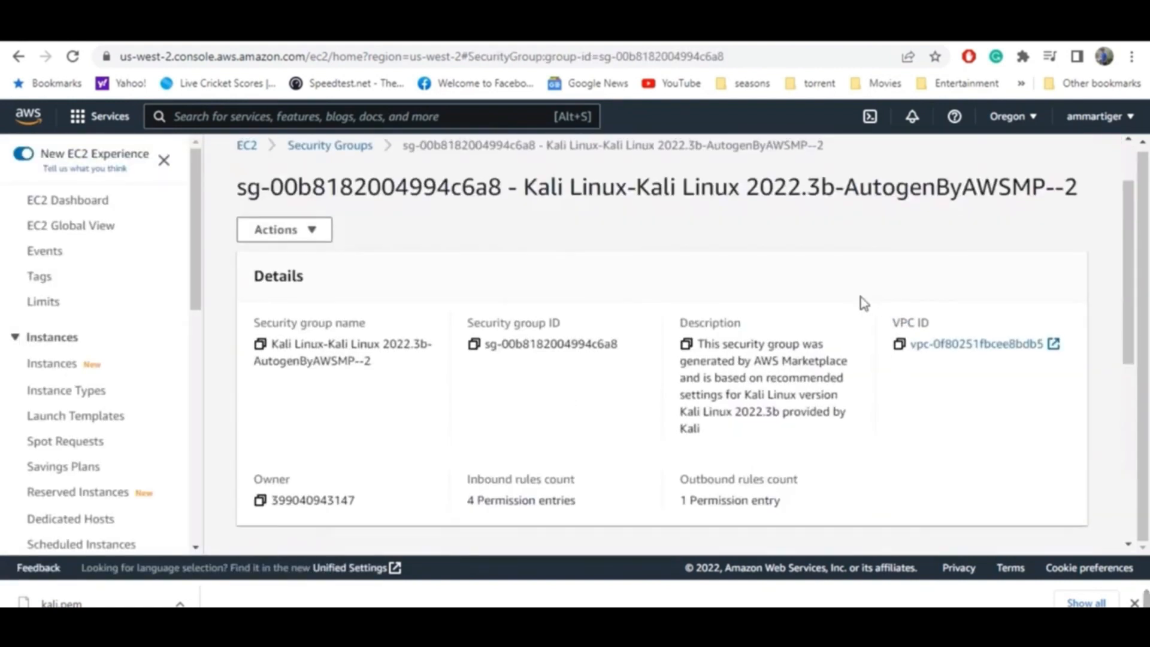
pyautogui.click(98, 206)
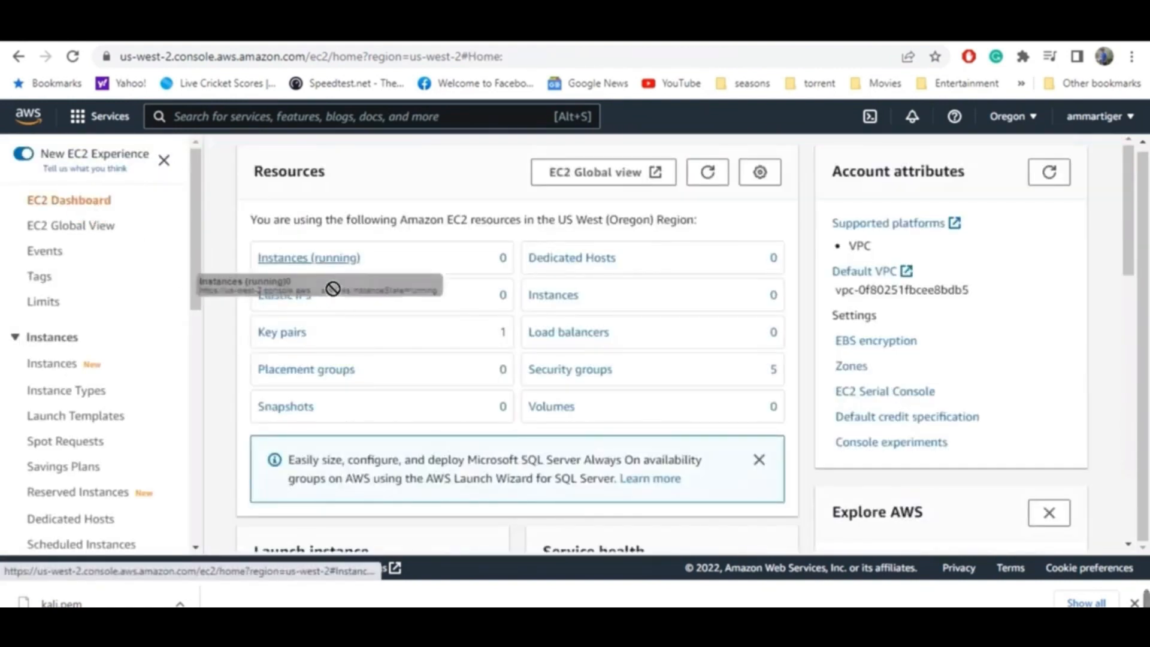
pyautogui.click(75, 371)
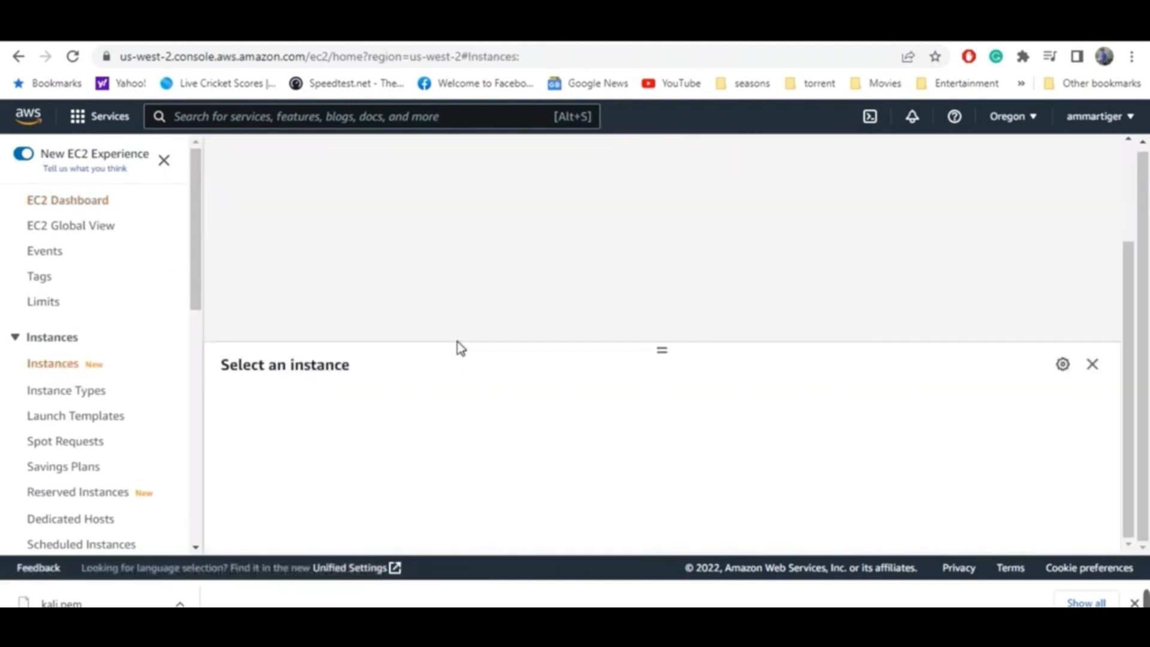
pyautogui.click(435, 248)
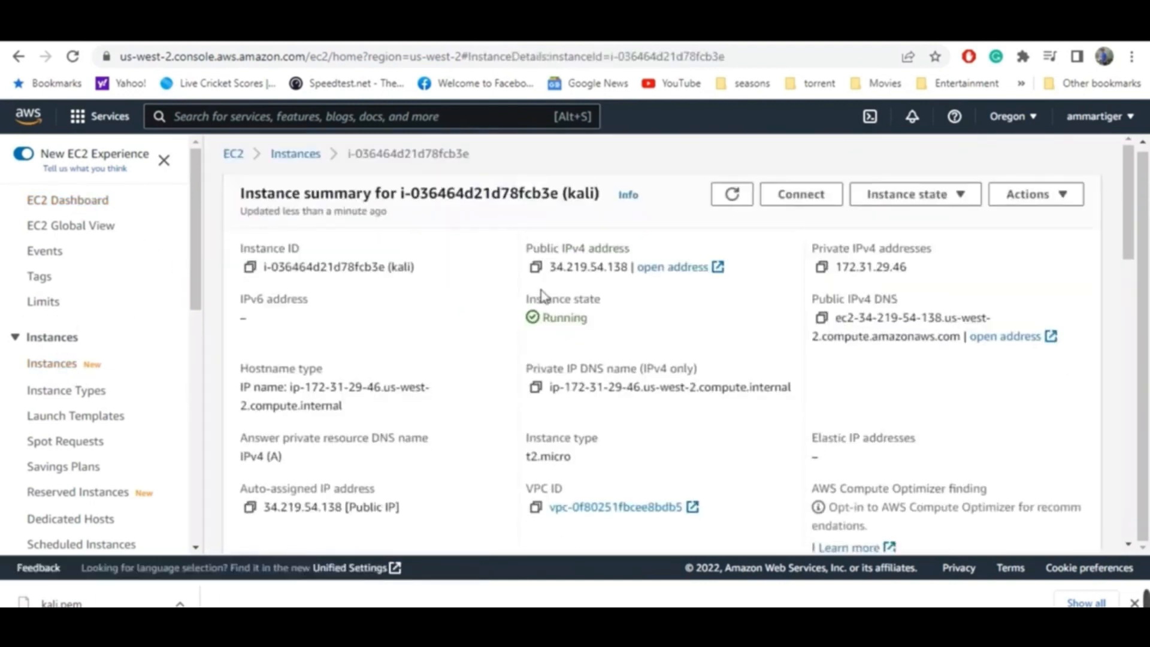
# Copy the kali instance's public IPv4 address from its summary
pyautogui.scroll(-1, 608, 303)
pyautogui.scroll(1, 609, 291)
pyautogui.moveTo(628, 268); pyautogui.dragTo(550, 268)
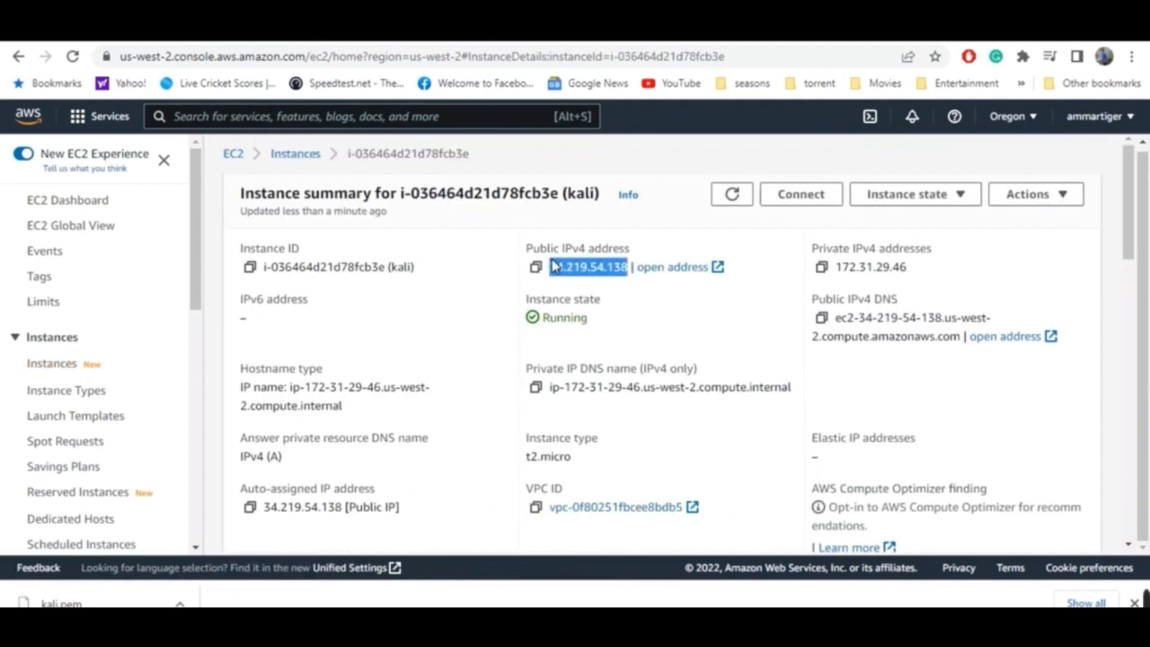
pyautogui.rightClick(549, 268)
pyautogui.click(598, 282)
# Switch to Command Prompt, ping the instance at 34.219.54.138, and close the window after checking the replies
pyautogui.press('super')
pyautogui.write('cmd')
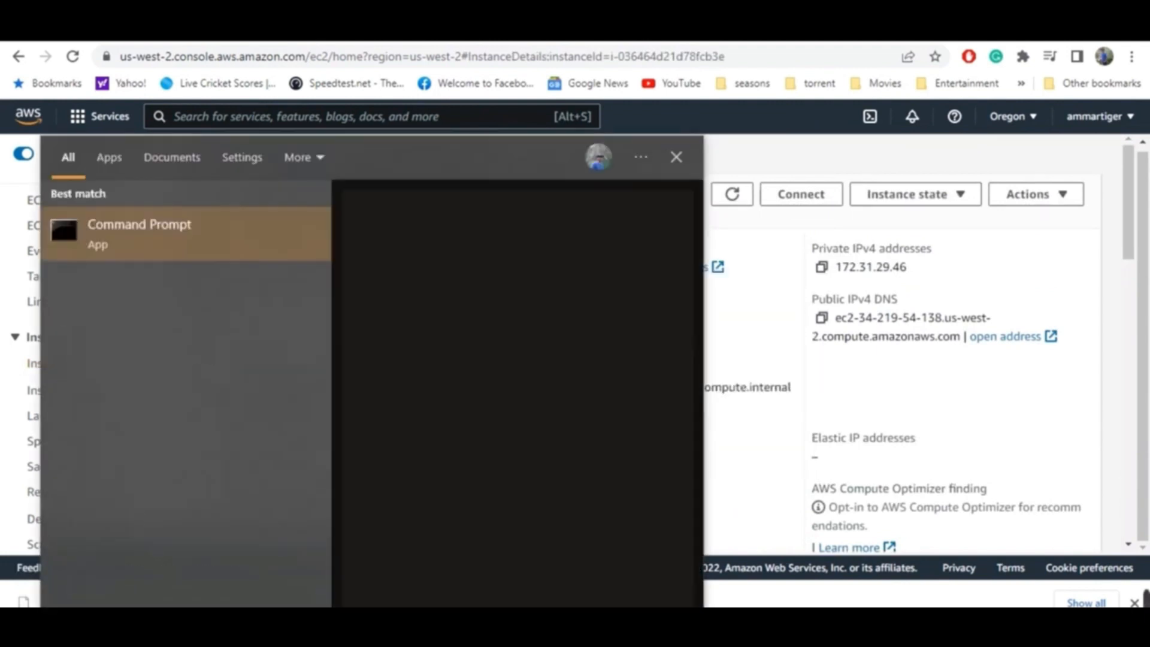
pyautogui.click(106, 240)
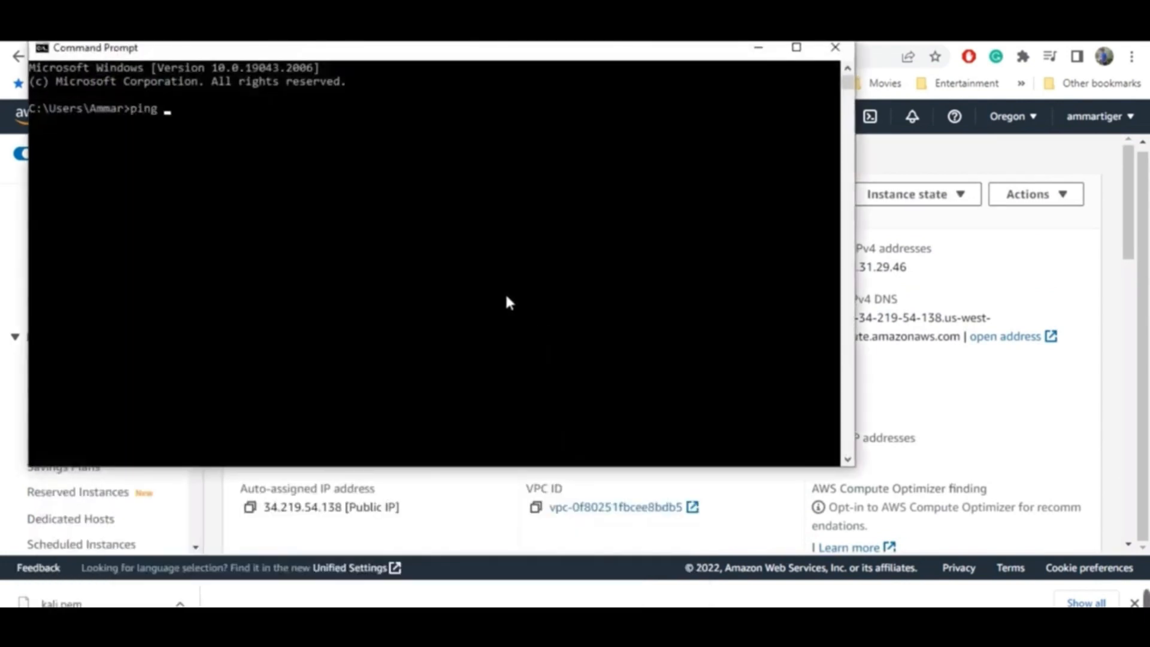
pyautogui.write('ping')
pyautogui.rightClick(496, 269)
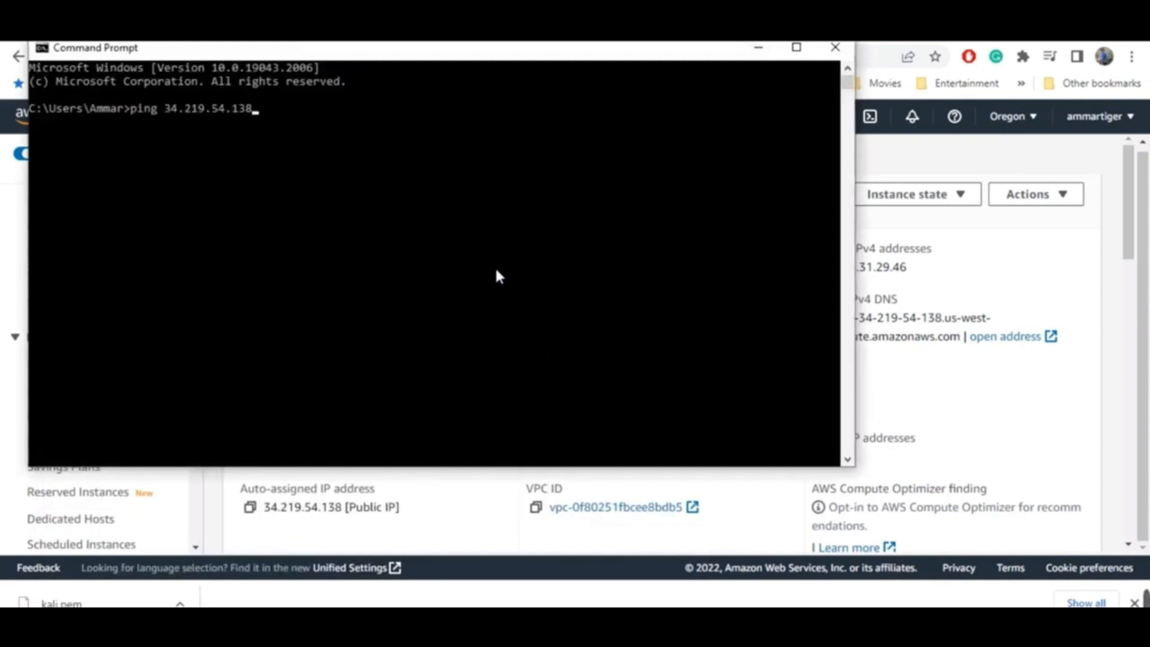
pyautogui.press('Return')
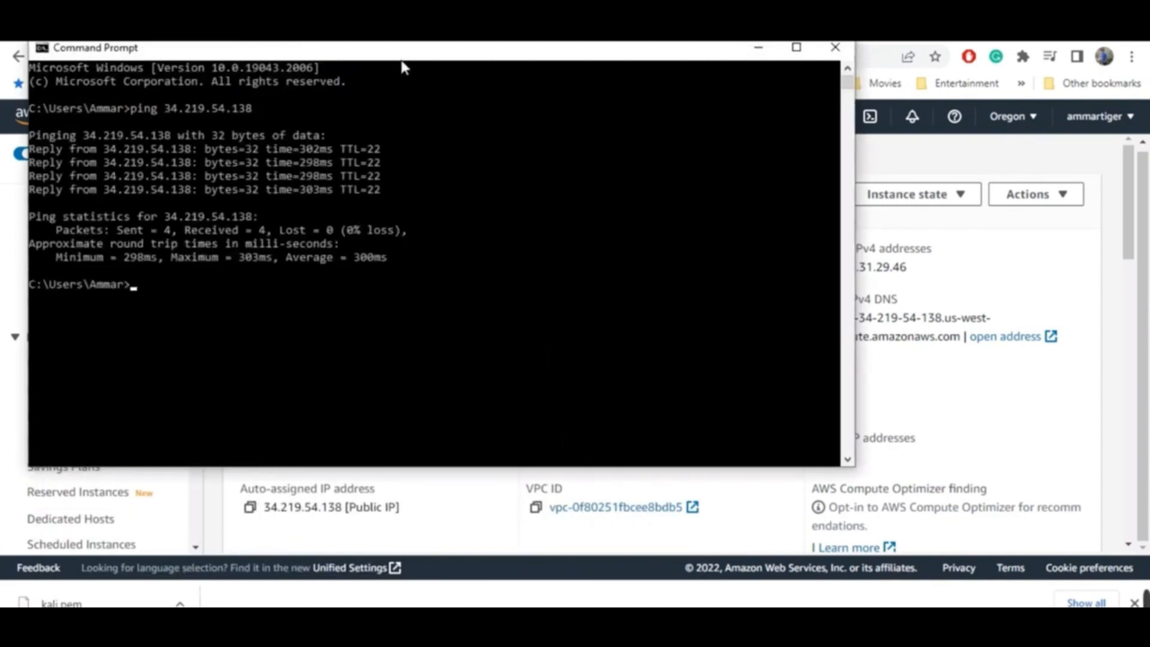
pyautogui.moveTo(405, 54); pyautogui.dragTo(411, 75)
pyautogui.click(314, 210)
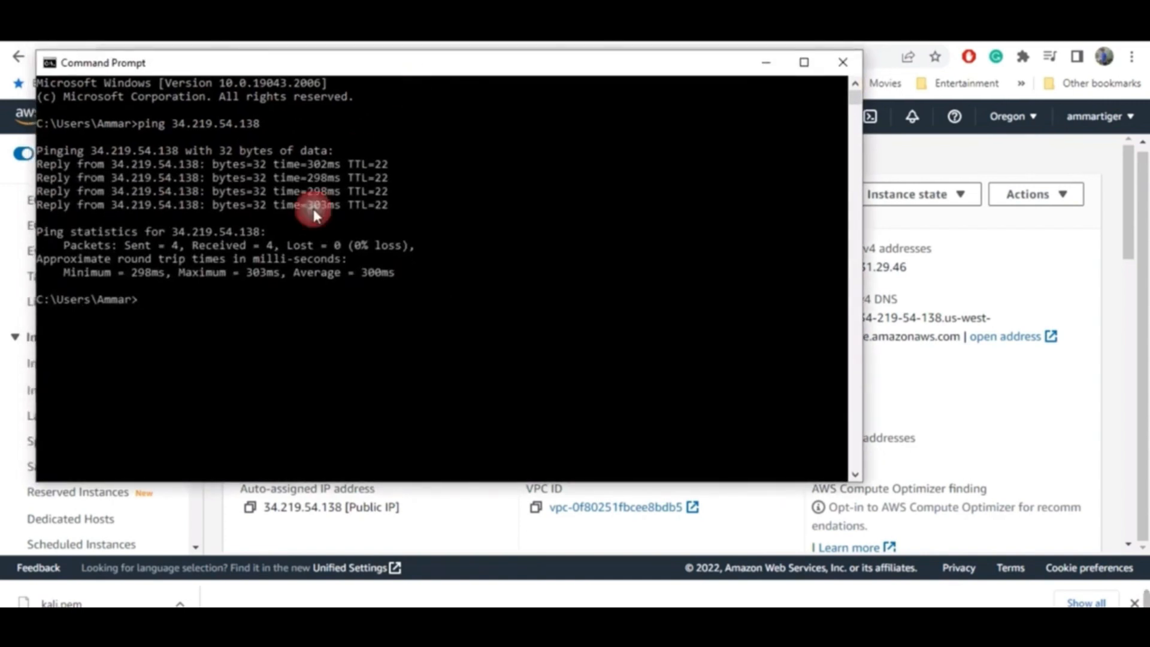
pyautogui.click(842, 63)
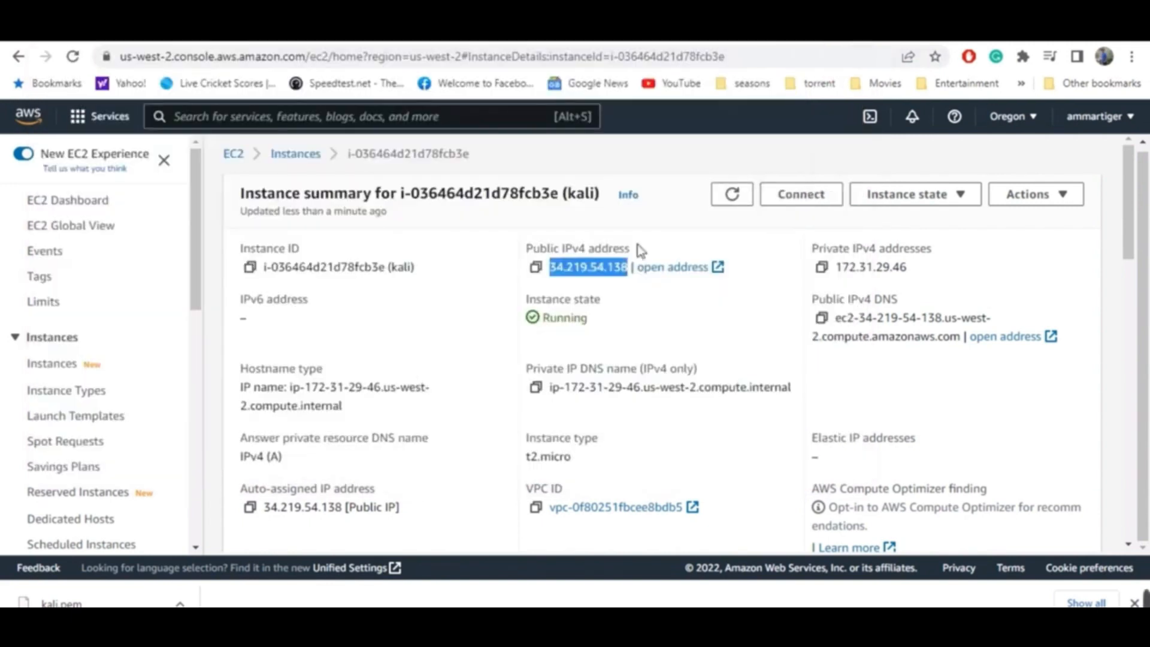
# Switch to File Explorer and open a PowerShell window in the Kali Cloud folder that holds kali.pem
pyautogui.click(326, 362)
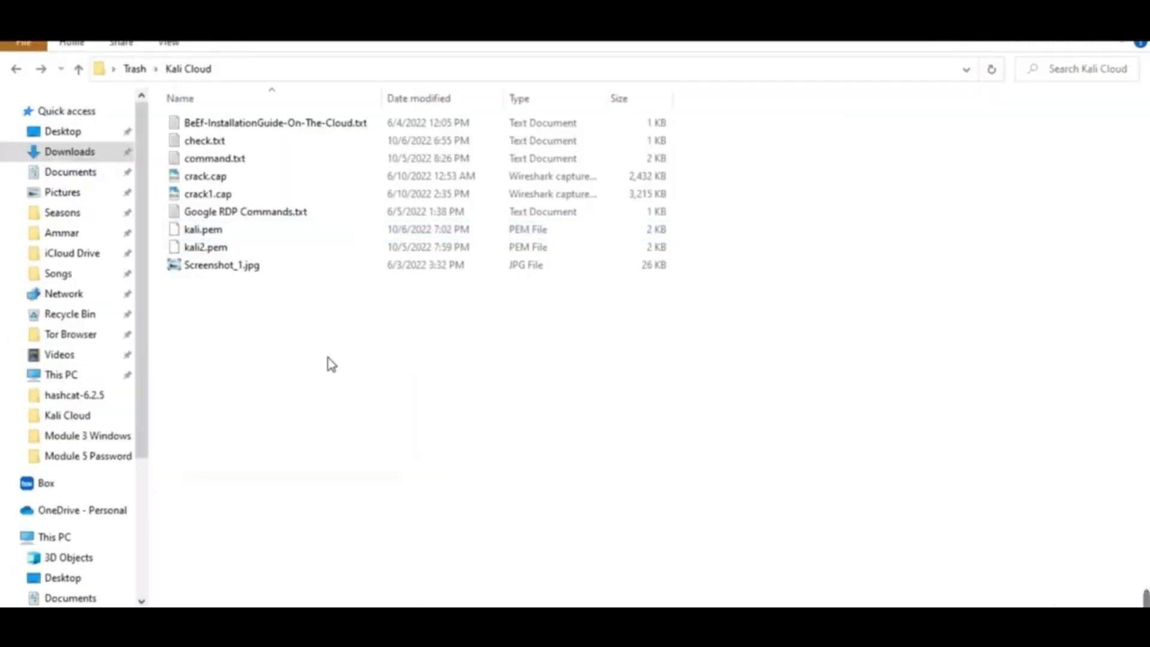
pyautogui.click(223, 230)
pyautogui.rightClick(465, 392)
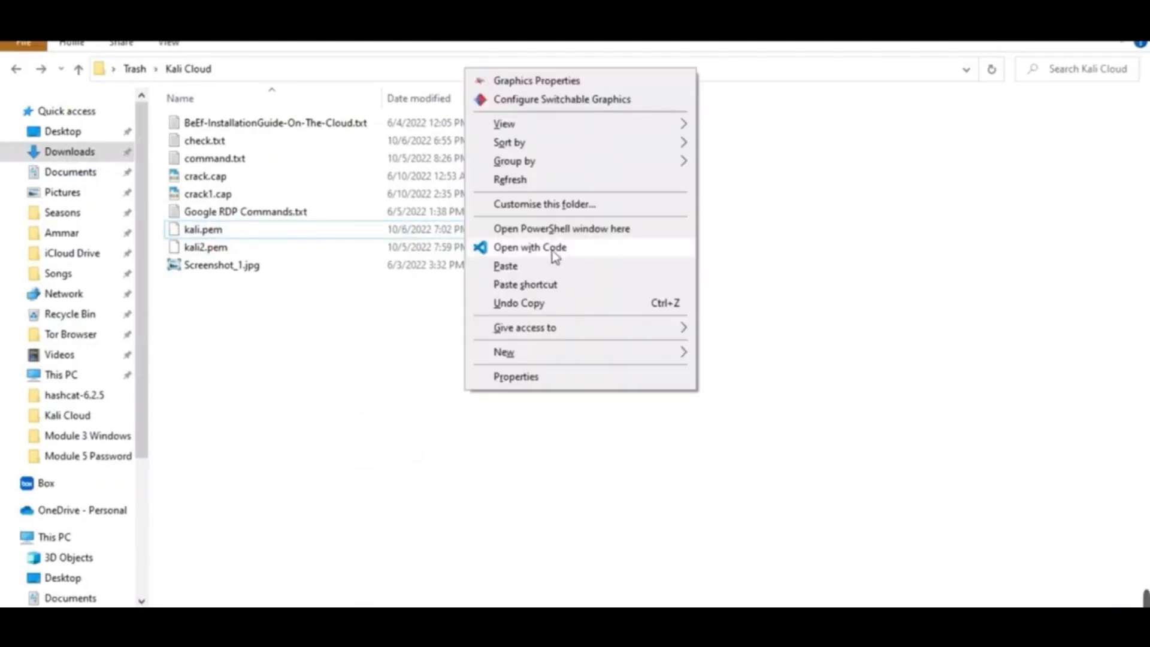
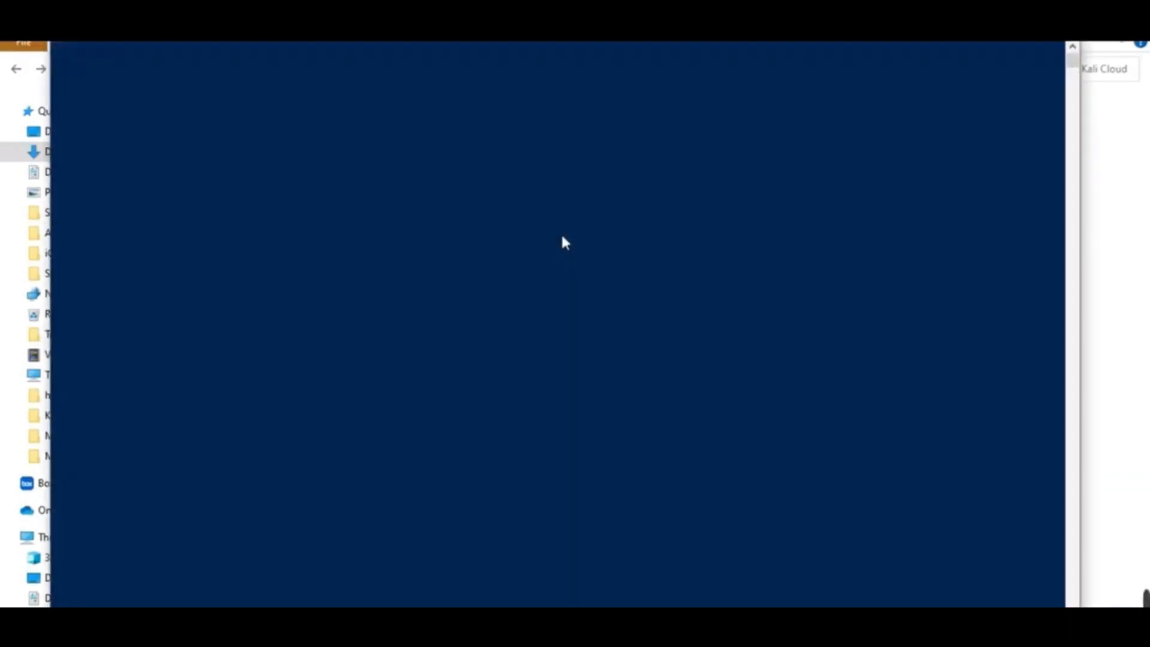
pyautogui.moveTo(508, 57); pyautogui.dragTo(497, 55)
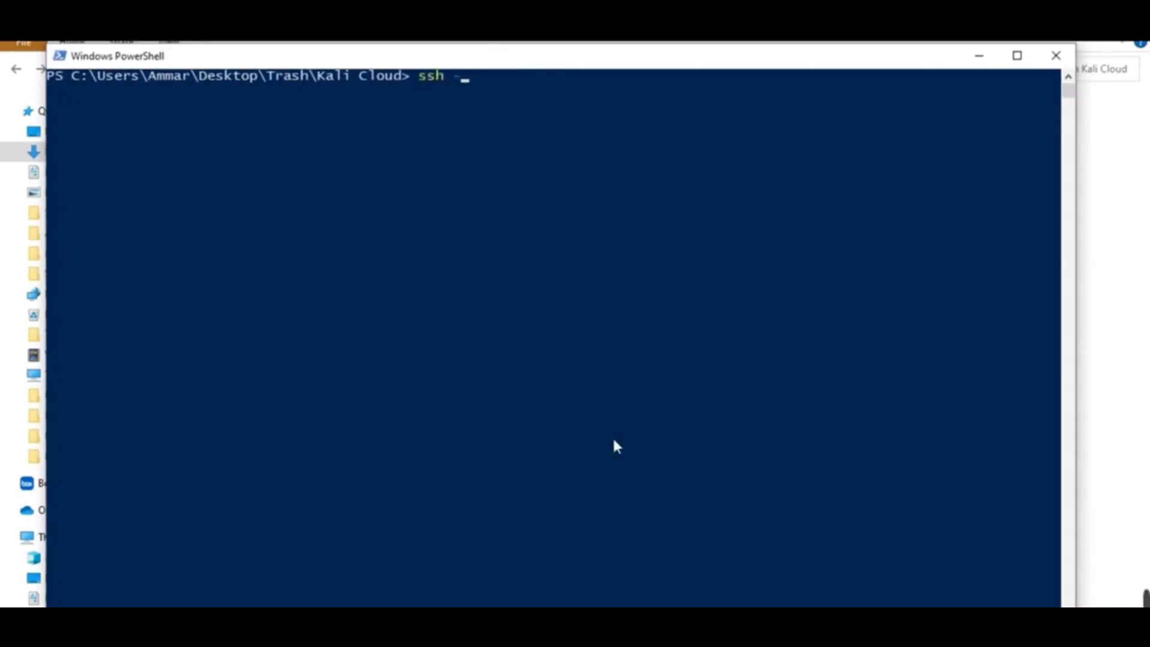
pyautogui.write('i.pem kali@')
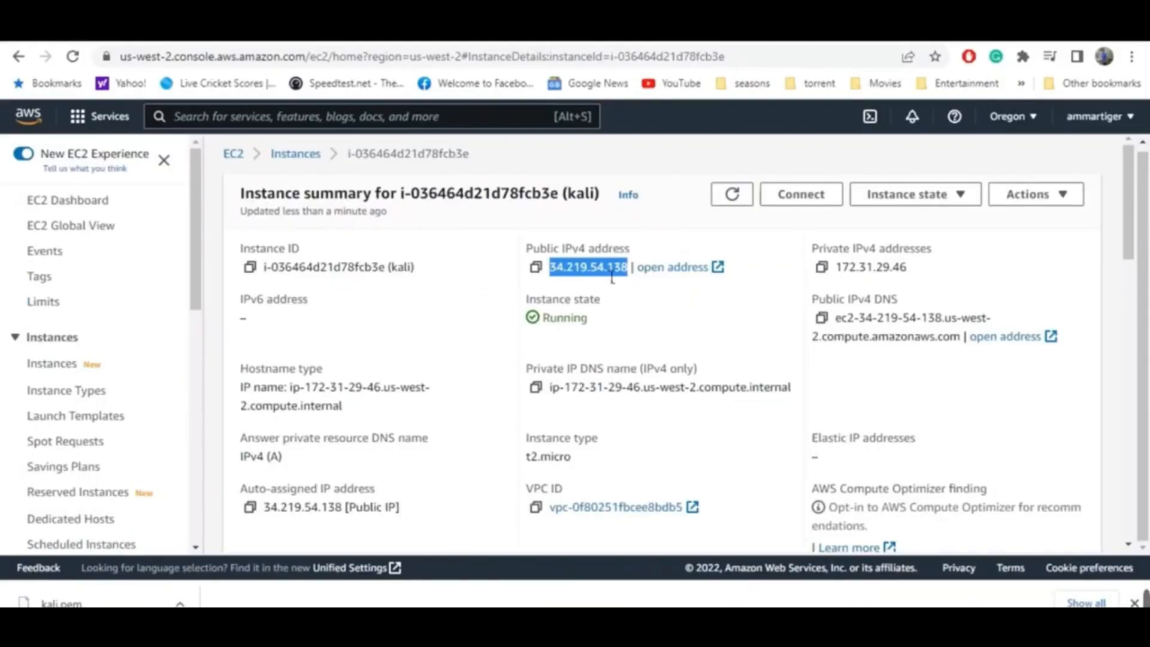
pyautogui.rightClick(610, 89)
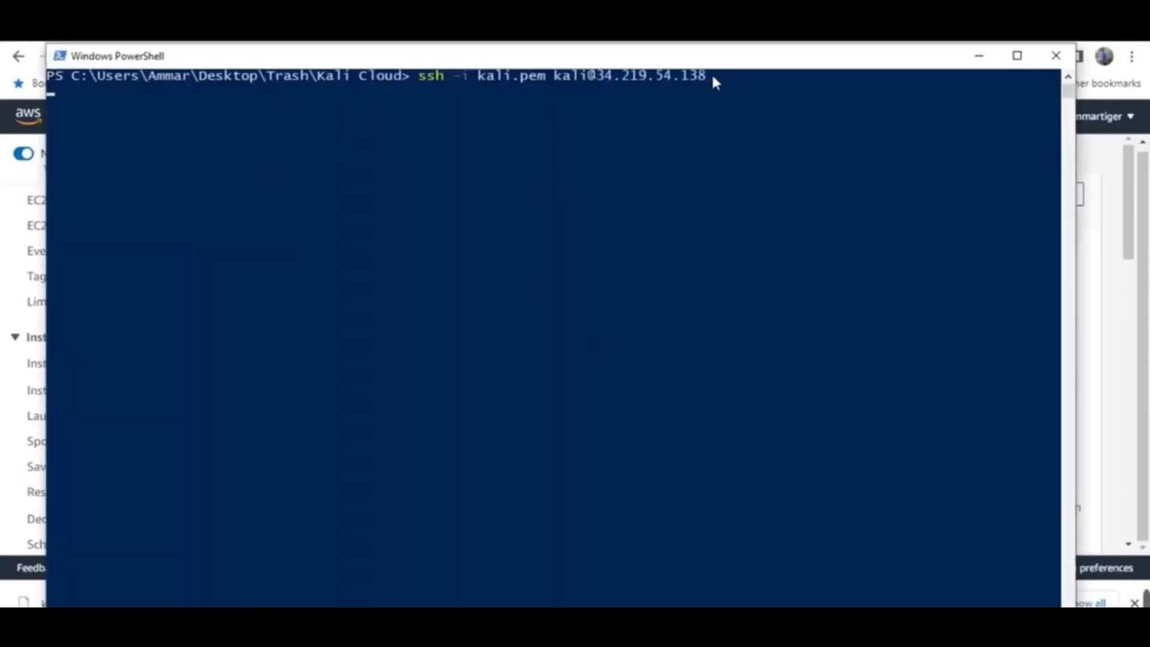
pyautogui.write('yes')
pyautogui.press('Return')
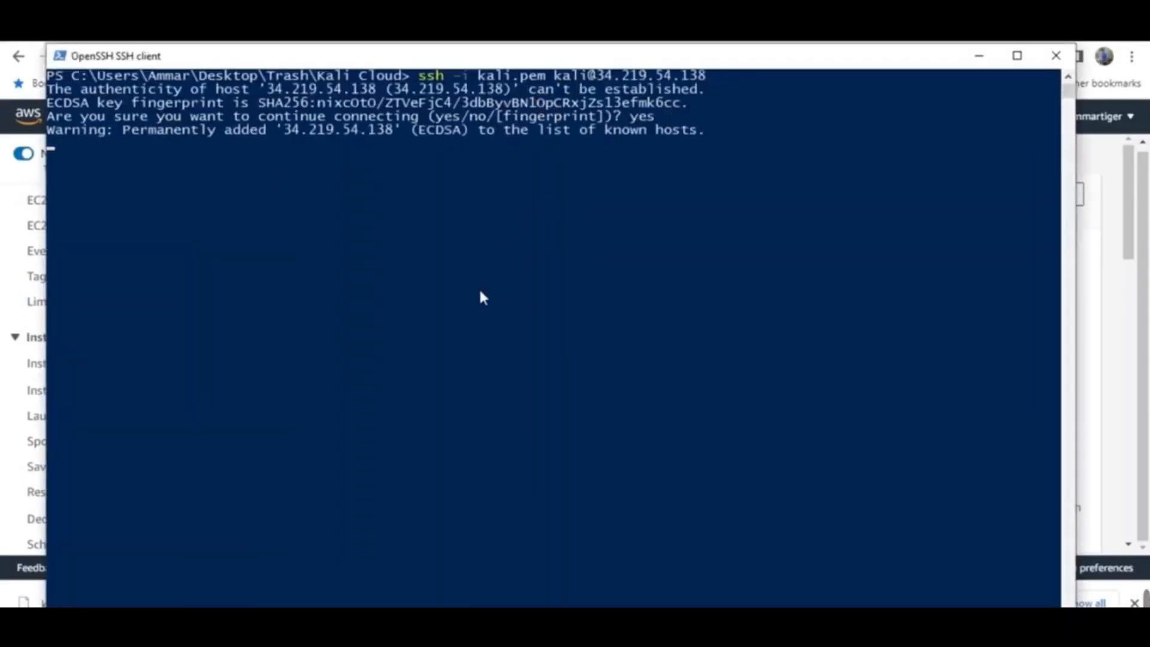
# Clear the remote terminal and check the logged-in account with whoami
pyautogui.hotkey('ctrl', 'l')
pyautogui.write('w')
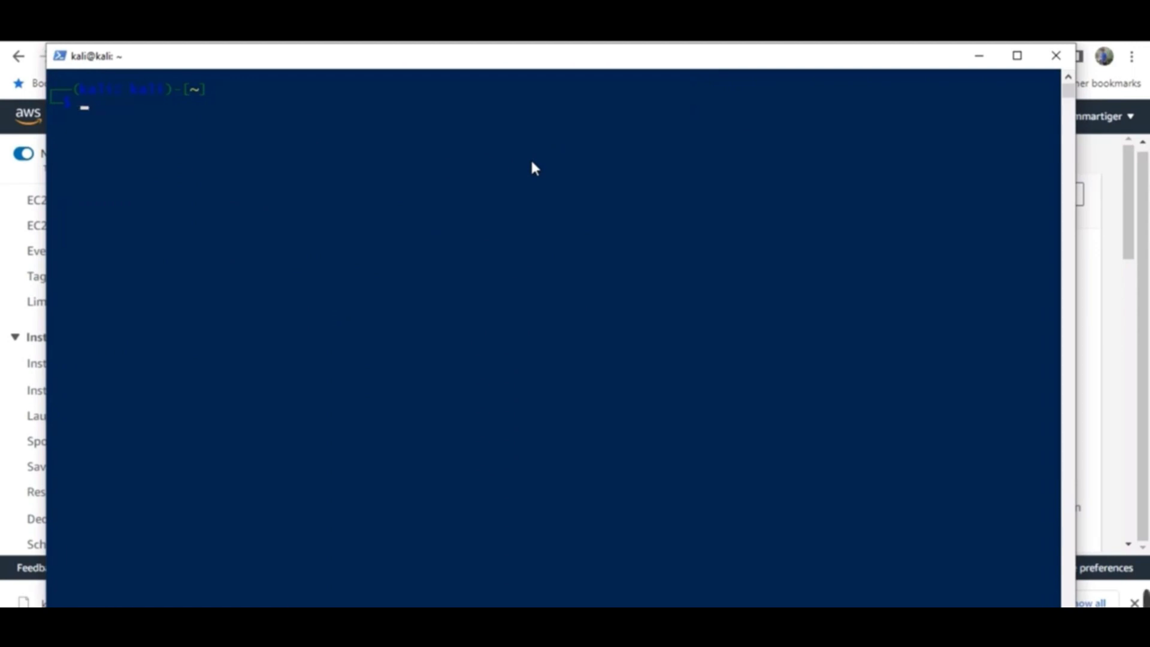
pyautogui.write('homai')
pyautogui.press('Return')
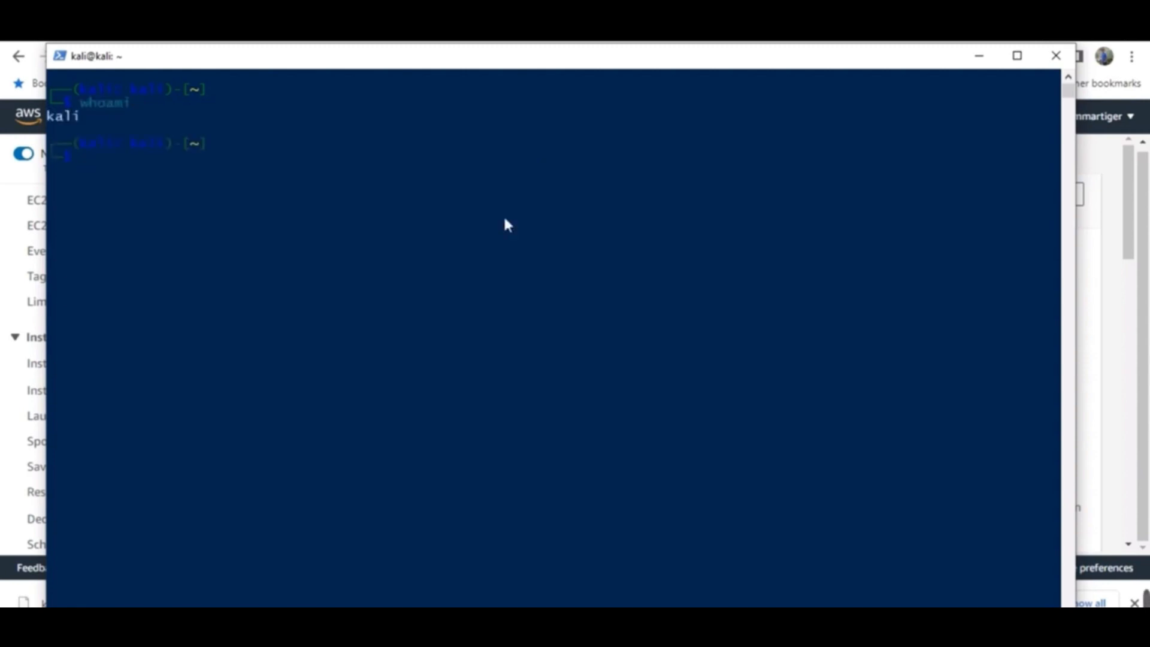
# Try to install xfce4, xfce4-goodies and tightvncserver, and refresh the package lists with "sudo apt-get update"
pyautogui.rightClick(334, 184)
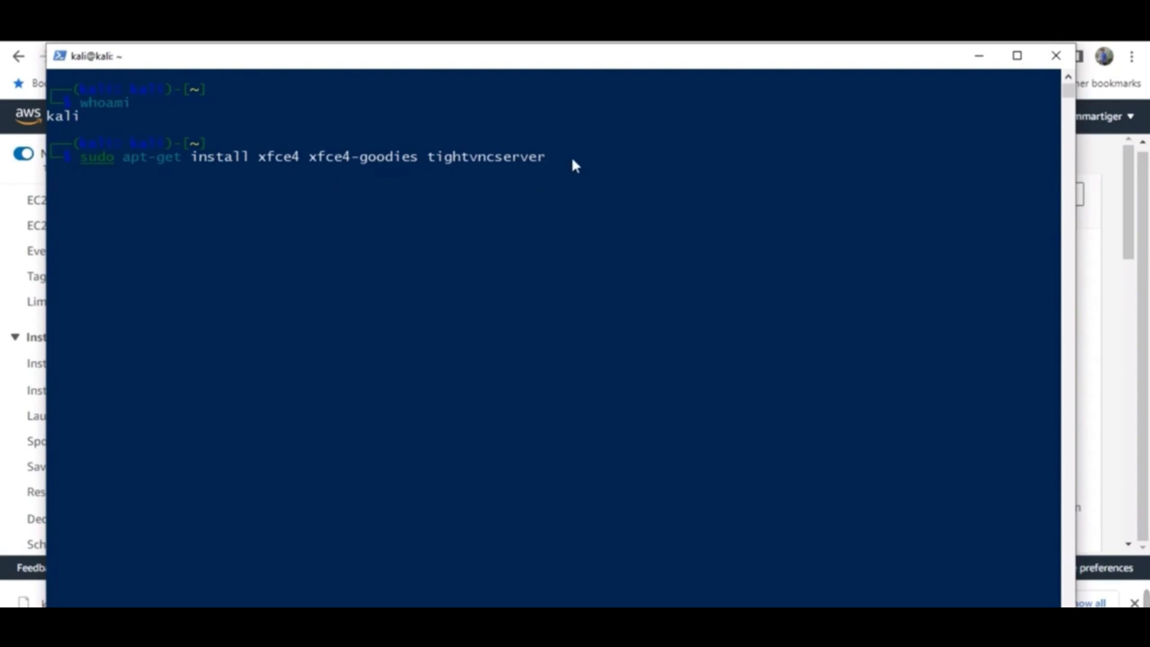
pyautogui.press('Return')
pyautogui.write('sudo apt-get update')
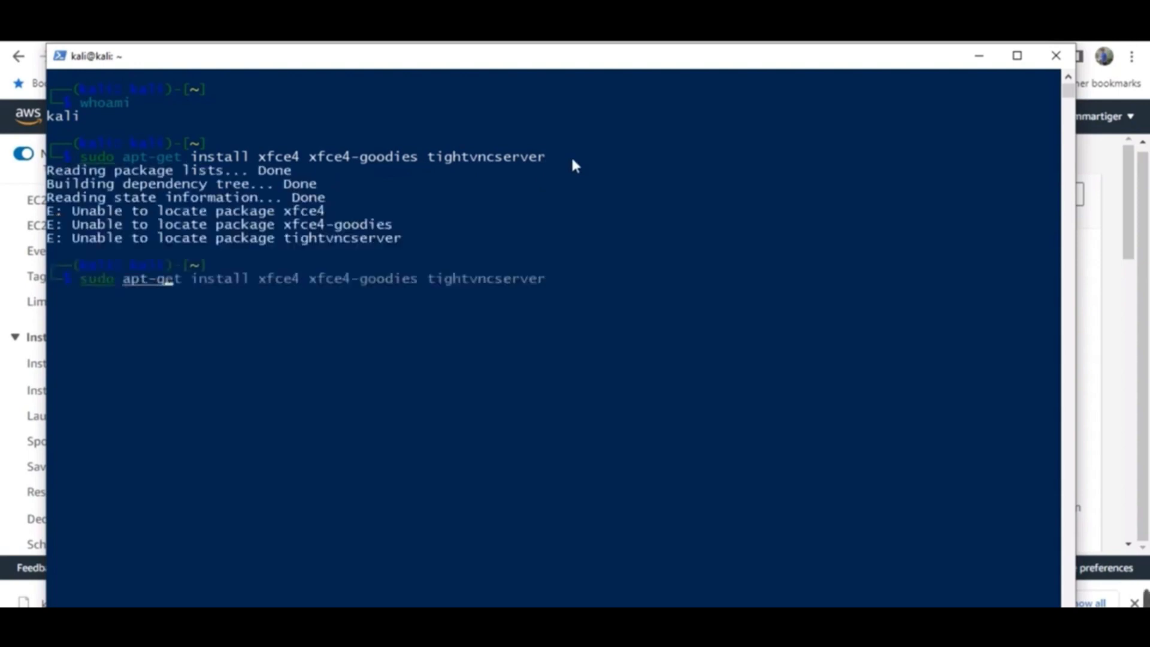
pyautogui.press('Return')
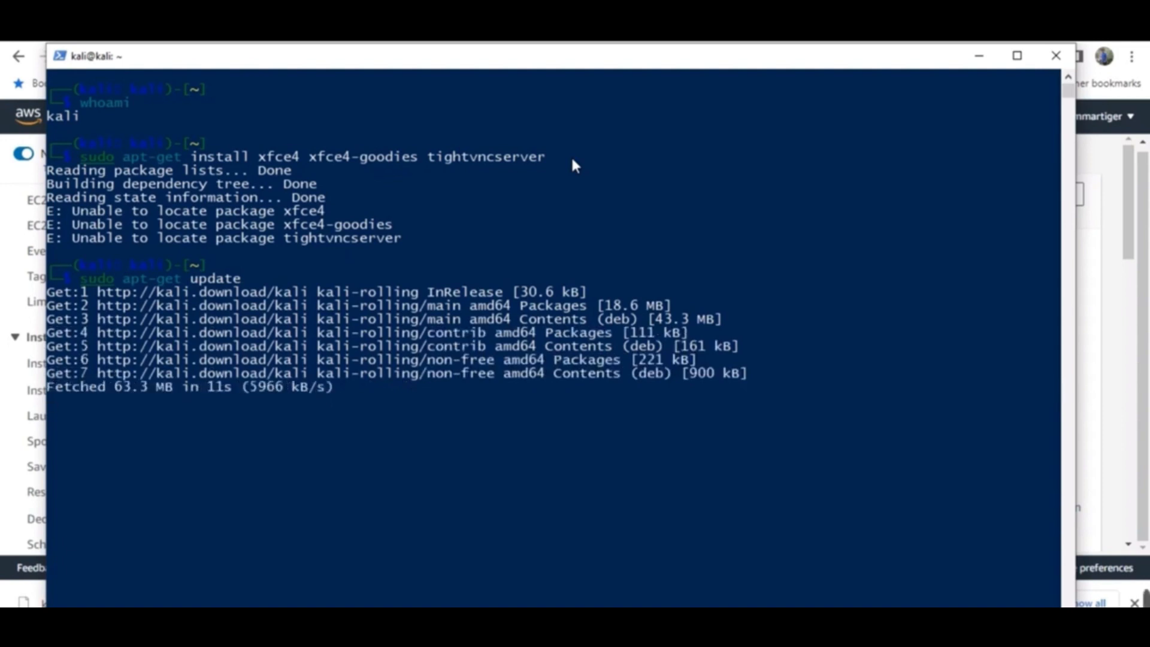
# Rerun "sudo apt-get install xfce4 xfce4-goodies tightvncserver" and agree to continue with y
pyautogui.press('Up')
pyautogui.press('Up')
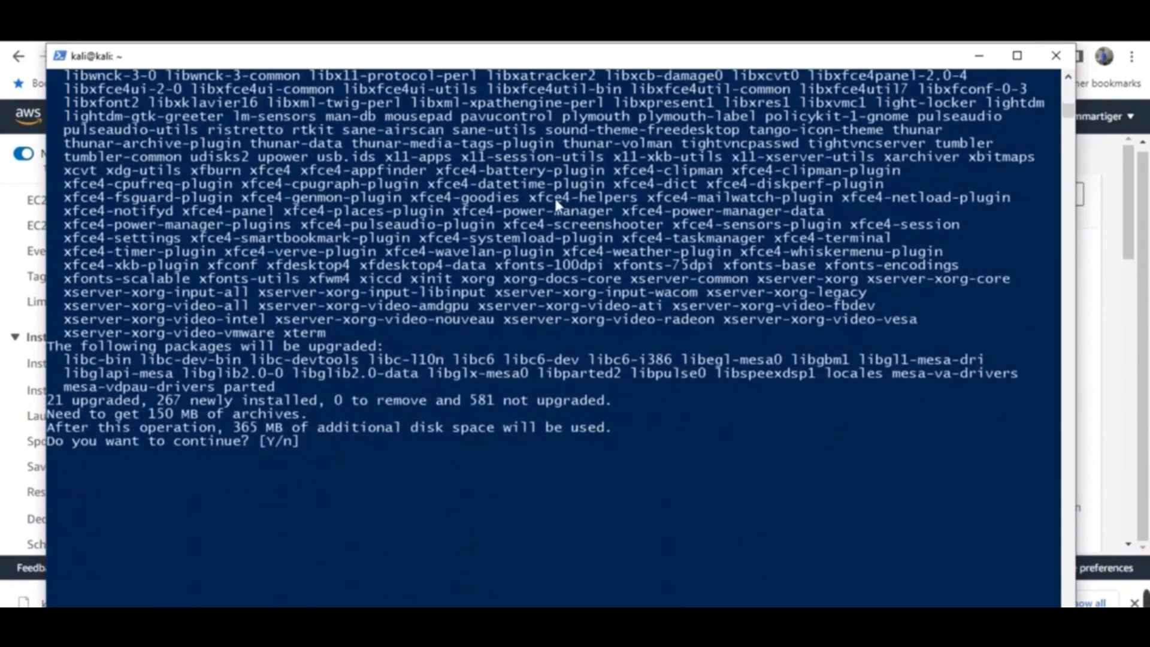
pyautogui.write('y')
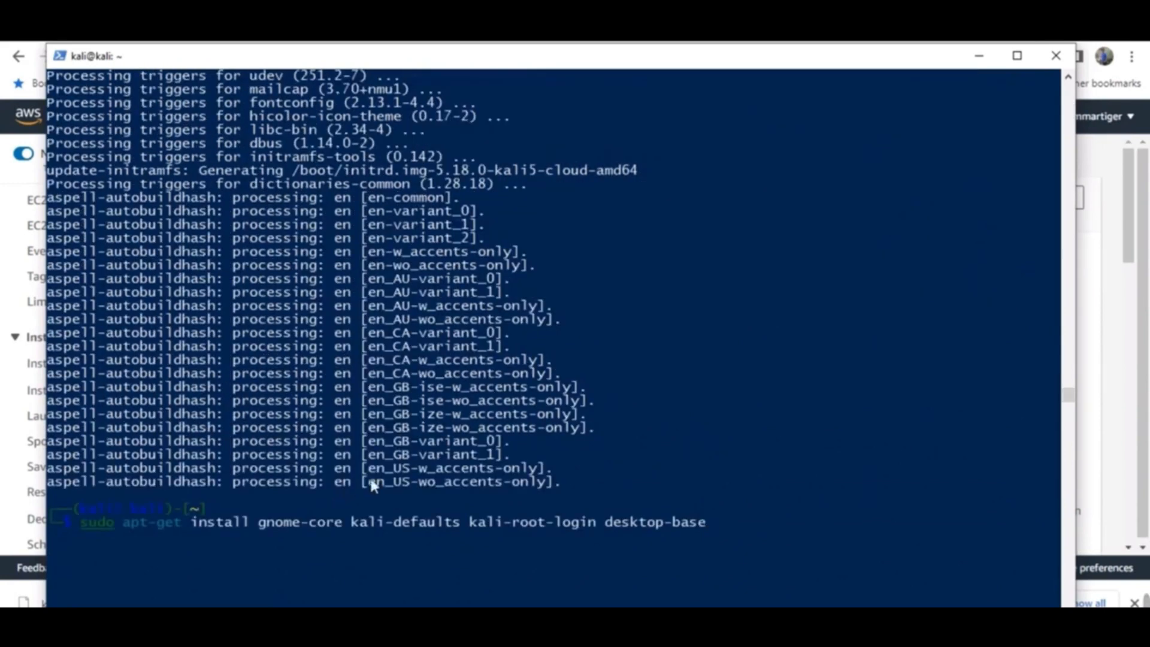
# Run "sudo apt-get install gnome-core kali-defaults kali-root-login desktop-base" and agree to continue
pyautogui.scroll(-3, 383, 474)
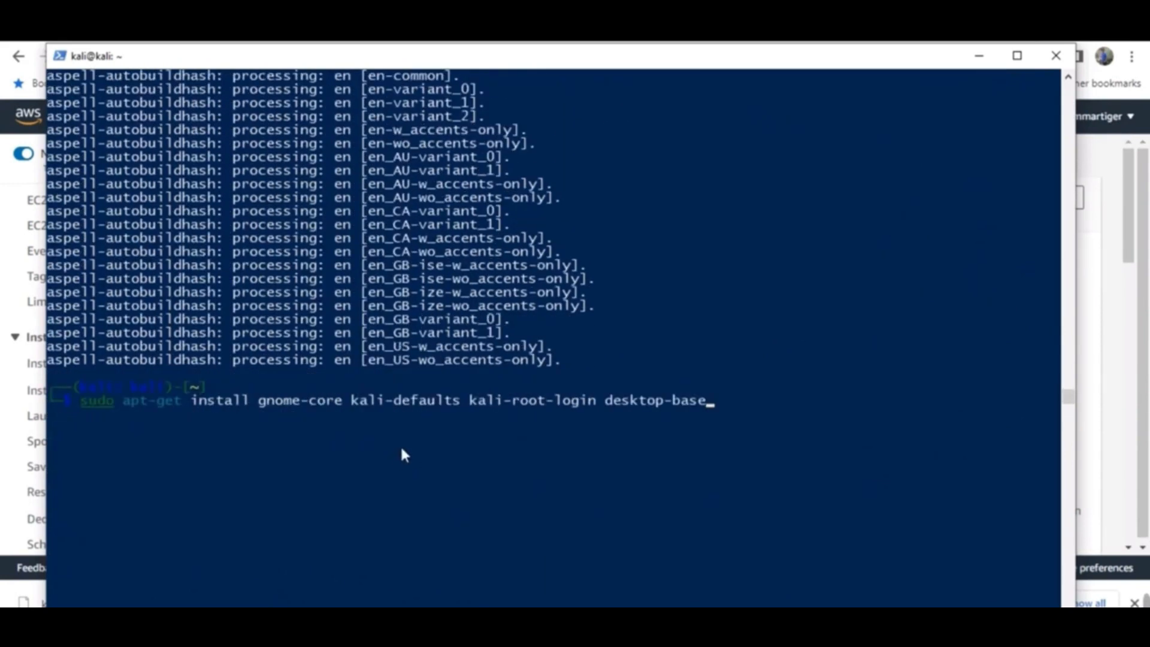
pyautogui.scroll(-1, 694, 405)
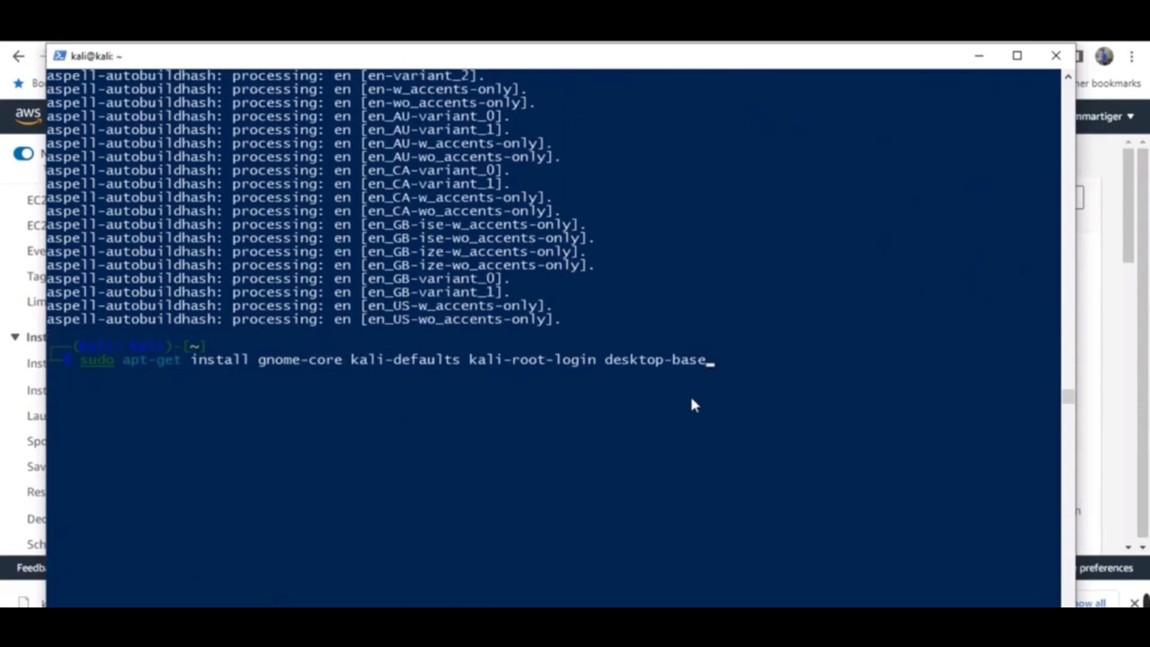
pyautogui.press('Return')
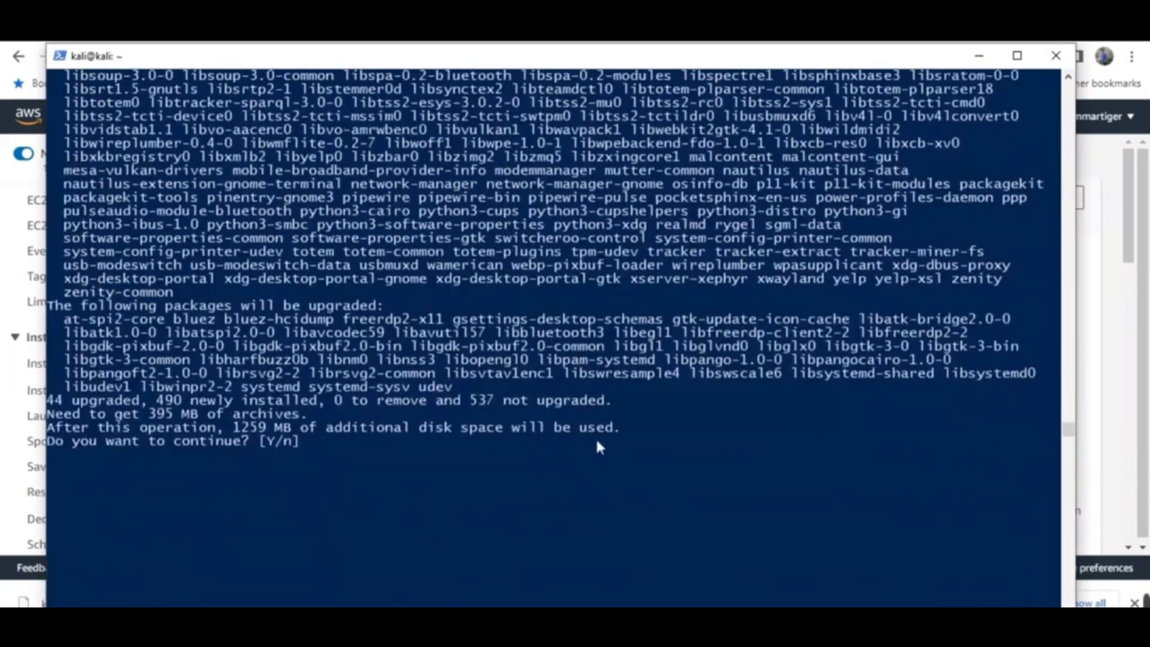
pyautogui.press('Return')
# Clear the remote terminal once the package installation ends
pyautogui.click(456, 582)
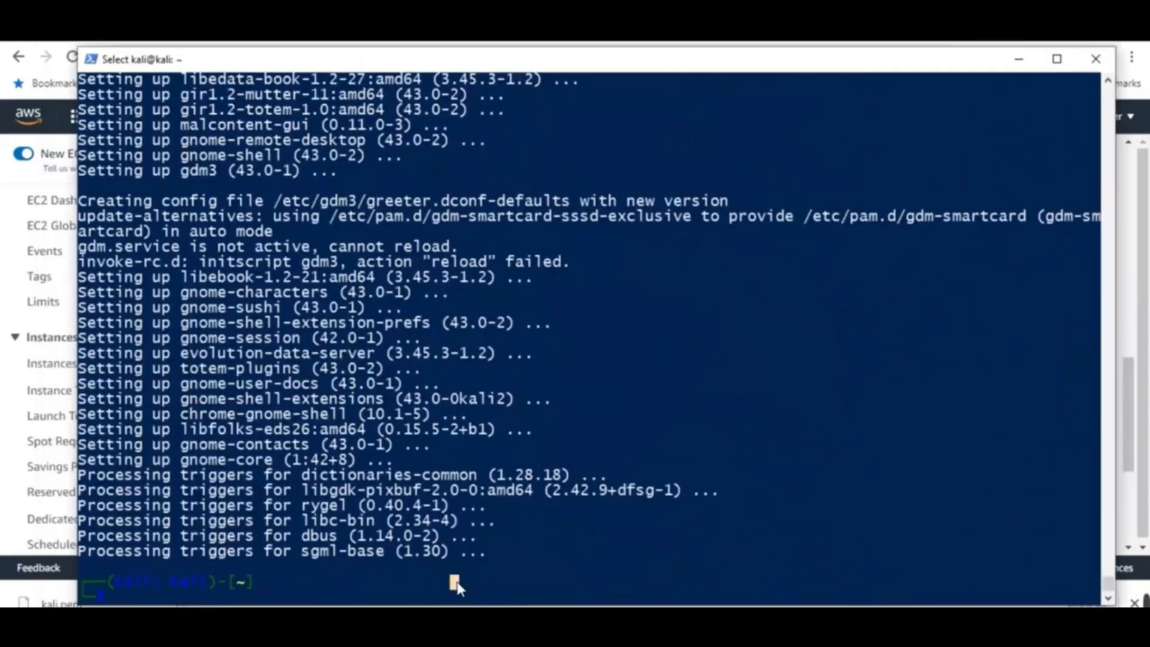
pyautogui.press('Escape')
pyautogui.write('clear')
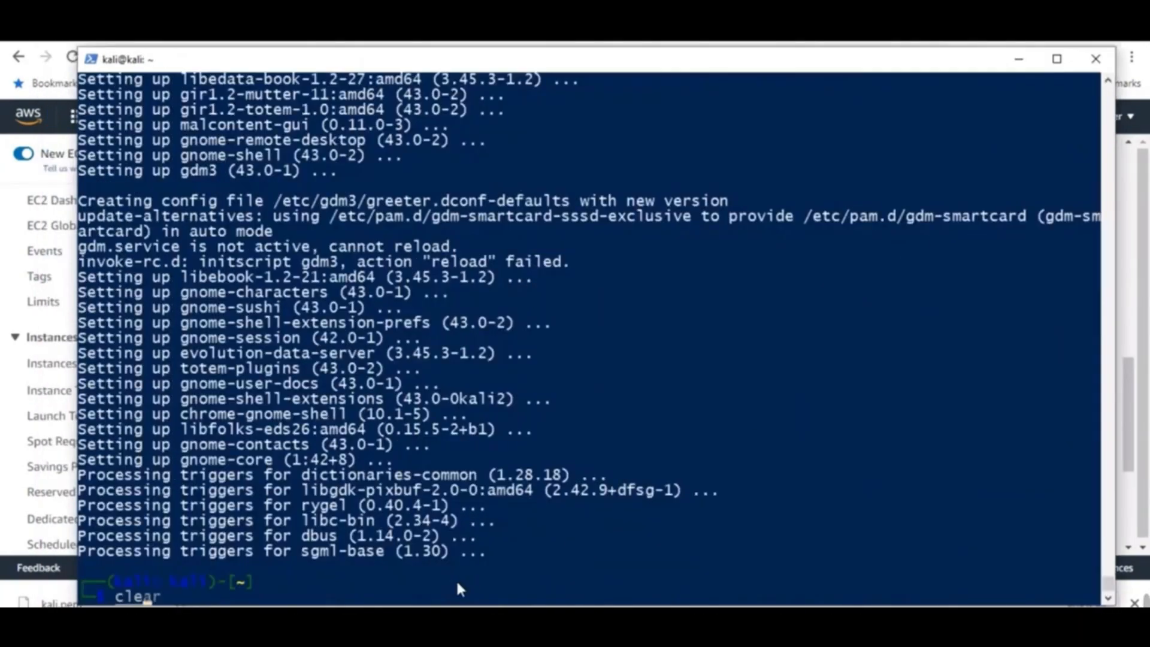
pyautogui.press('Return')
# Start "tightvncserver -geometry 1024x768", enter and verify the desktop access password, and decline a view-only password with n
pyautogui.write('tightvncserver -geometry 1024x768')
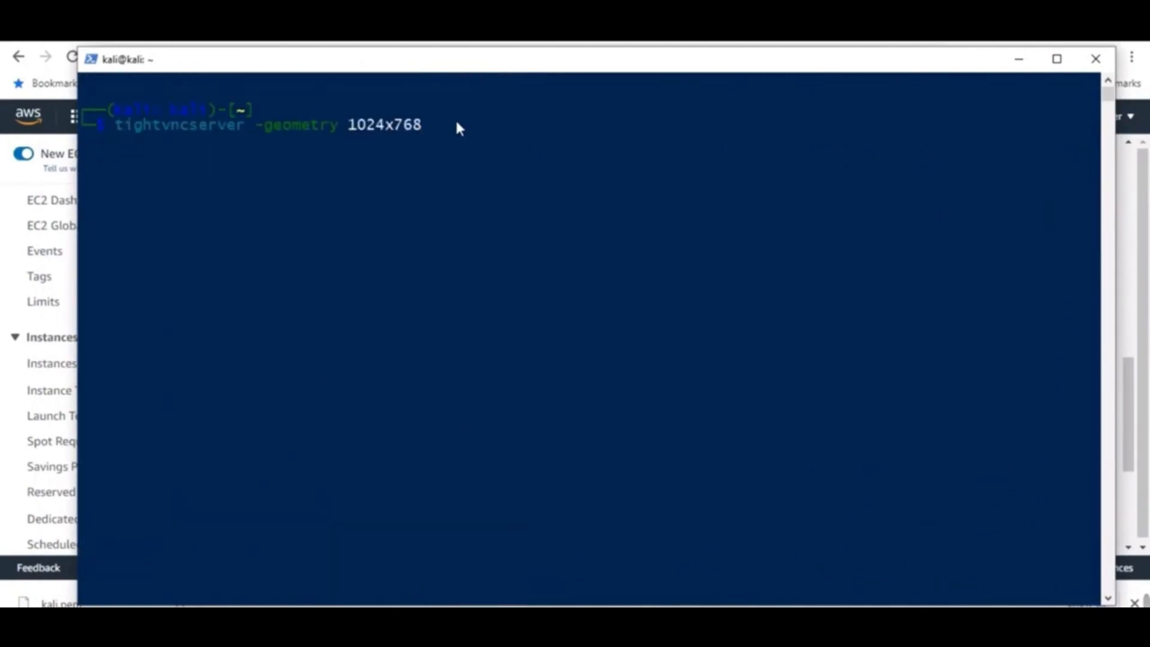
pyautogui.press('Return')
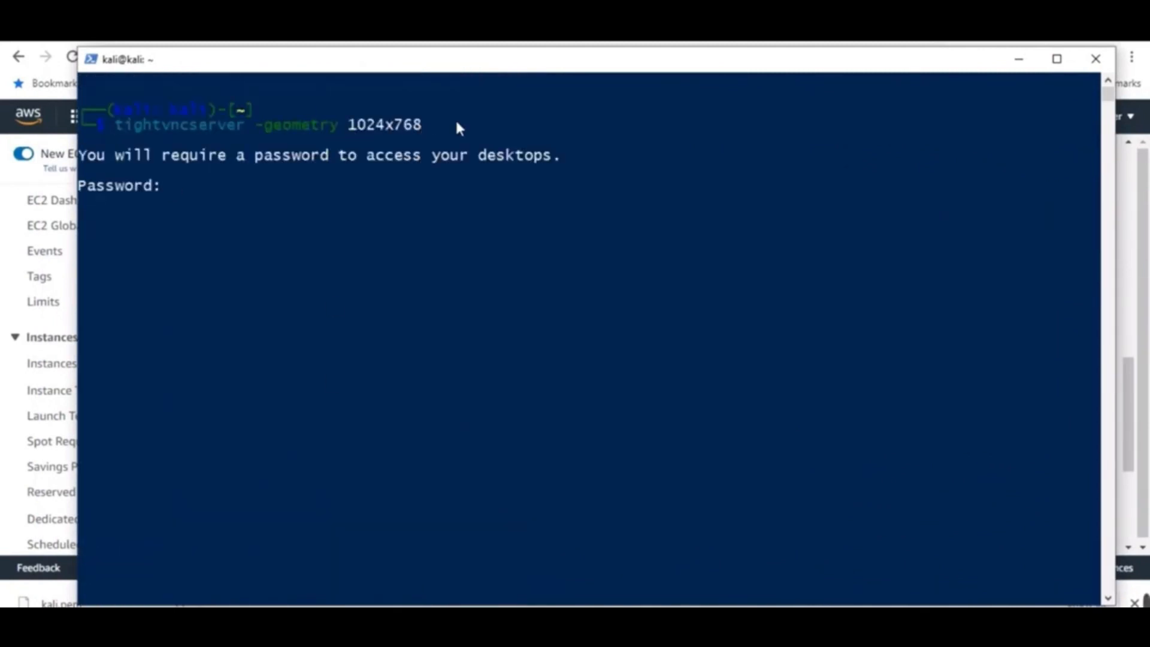
pyautogui.press('Return')
pyautogui.press('Return')
pyautogui.write('n')
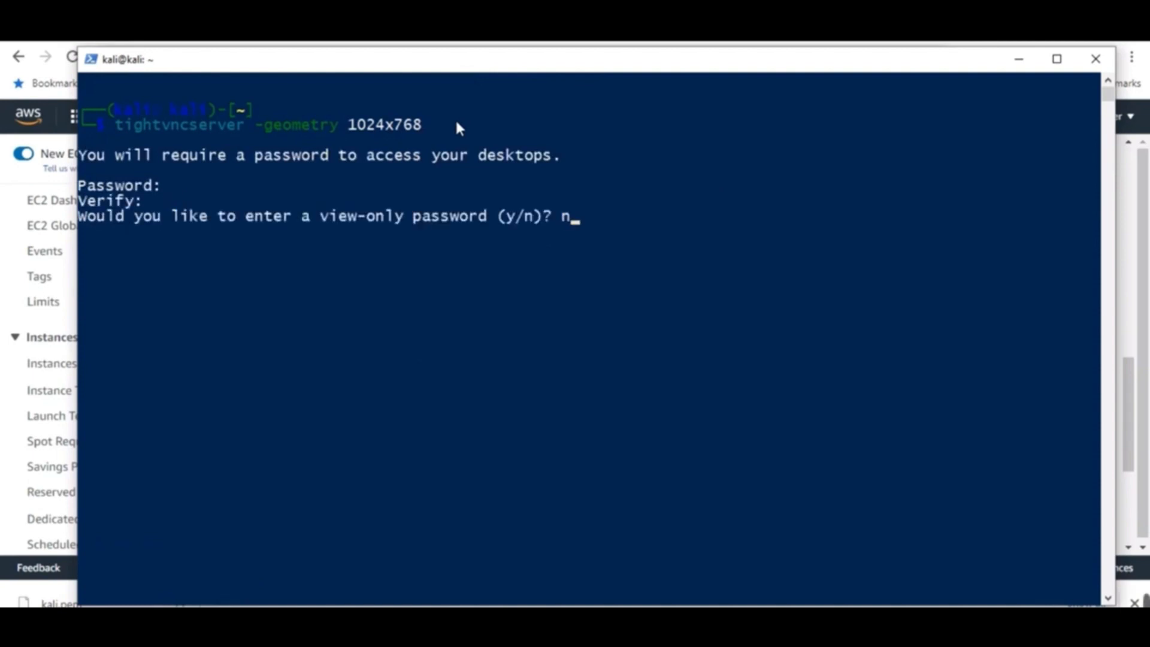
pyautogui.press('Return')
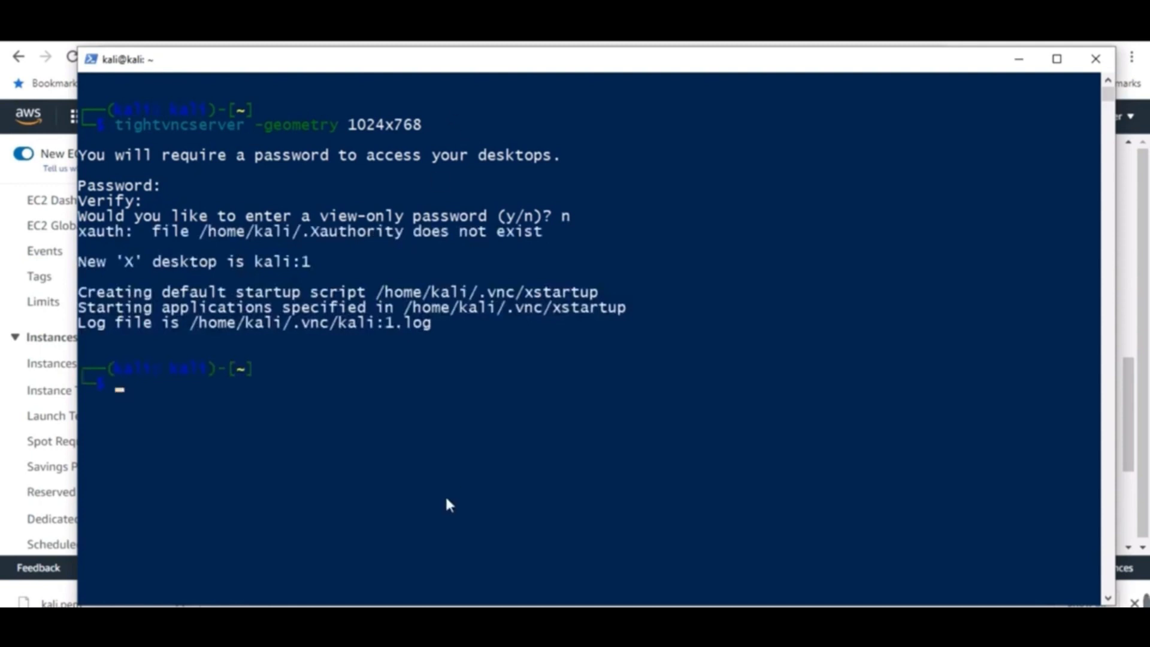
# List the listening ports with "netstat -tulpn" and highlight the 5901 port of the VNC server
pyautogui.write('netstat')
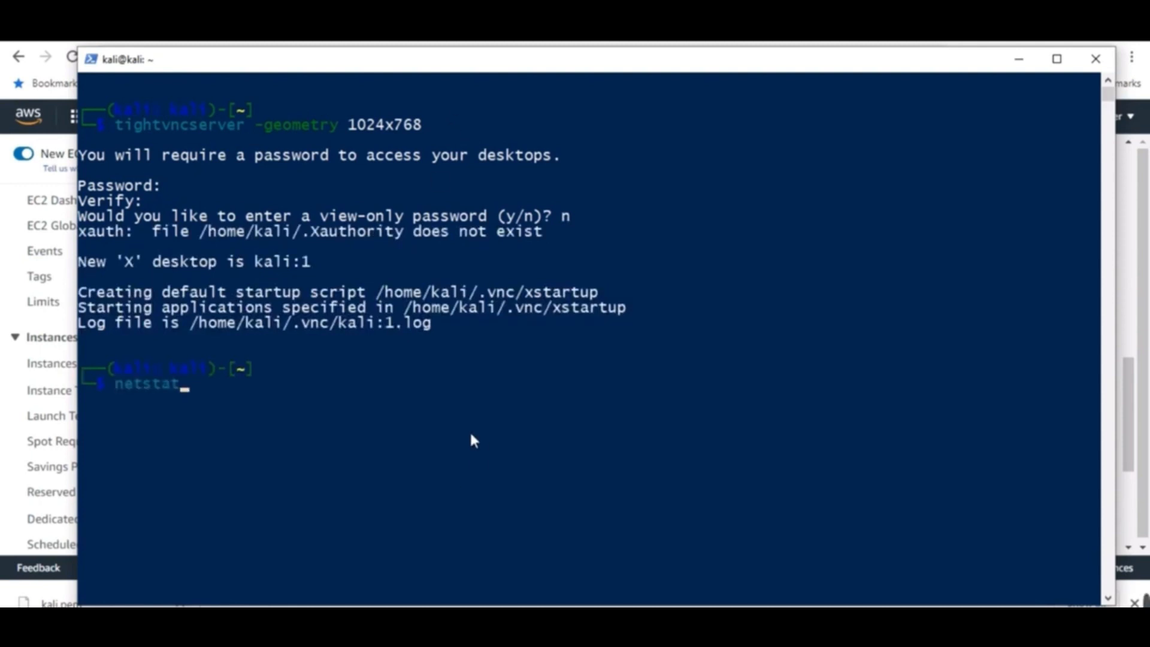
pyautogui.write(' -tulpn')
pyautogui.press('Return')
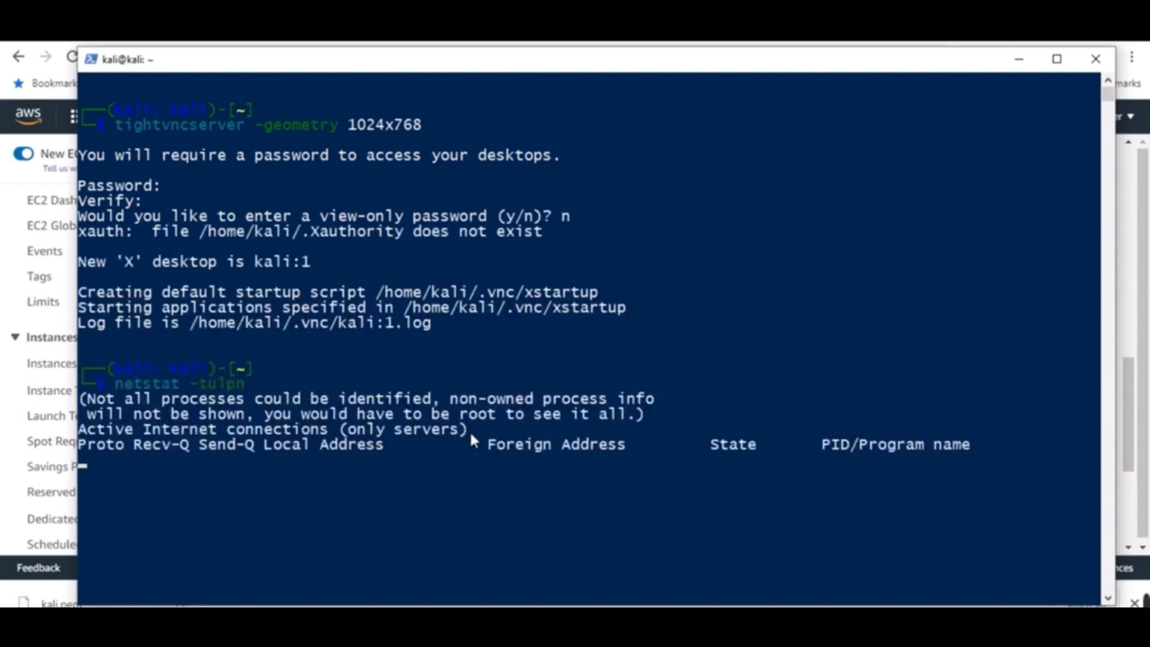
pyautogui.moveTo(384, 490); pyautogui.dragTo(341, 488)
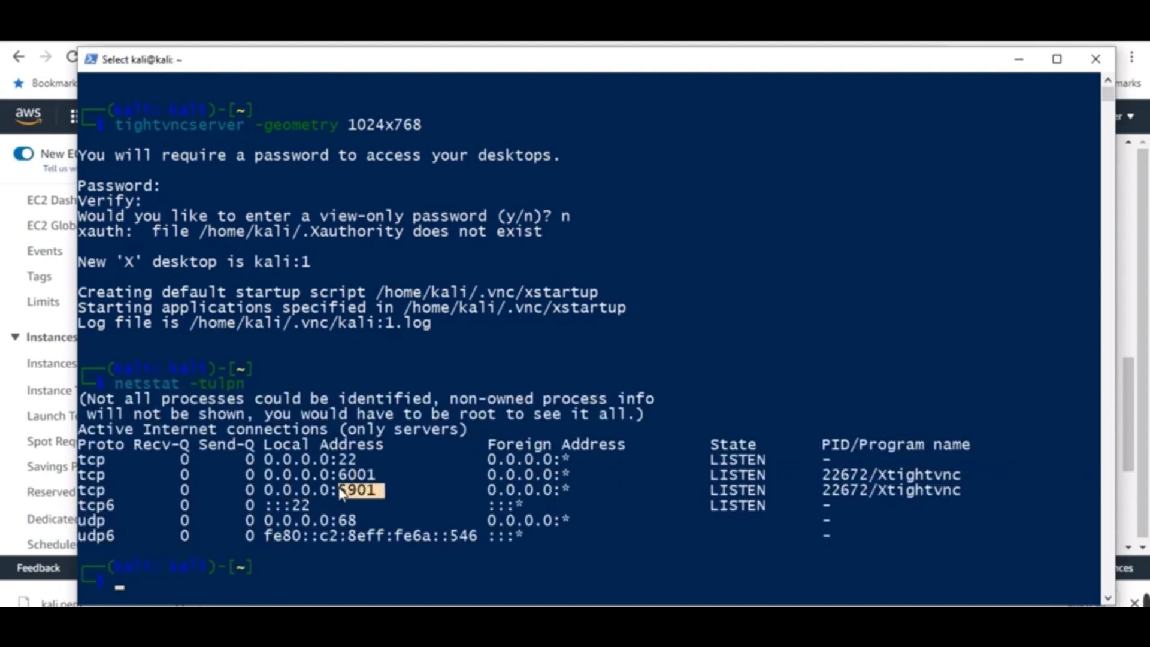
# Switch to the Chrome browser, search for "vnc viewer" and open RealVNC's VNC Viewer download page
pyautogui.hotkey('alt', 'Tab')
pyautogui.click(475, 59)
pyautogui.write('vnc')
pyautogui.press('Down')
pyautogui.press('Return')
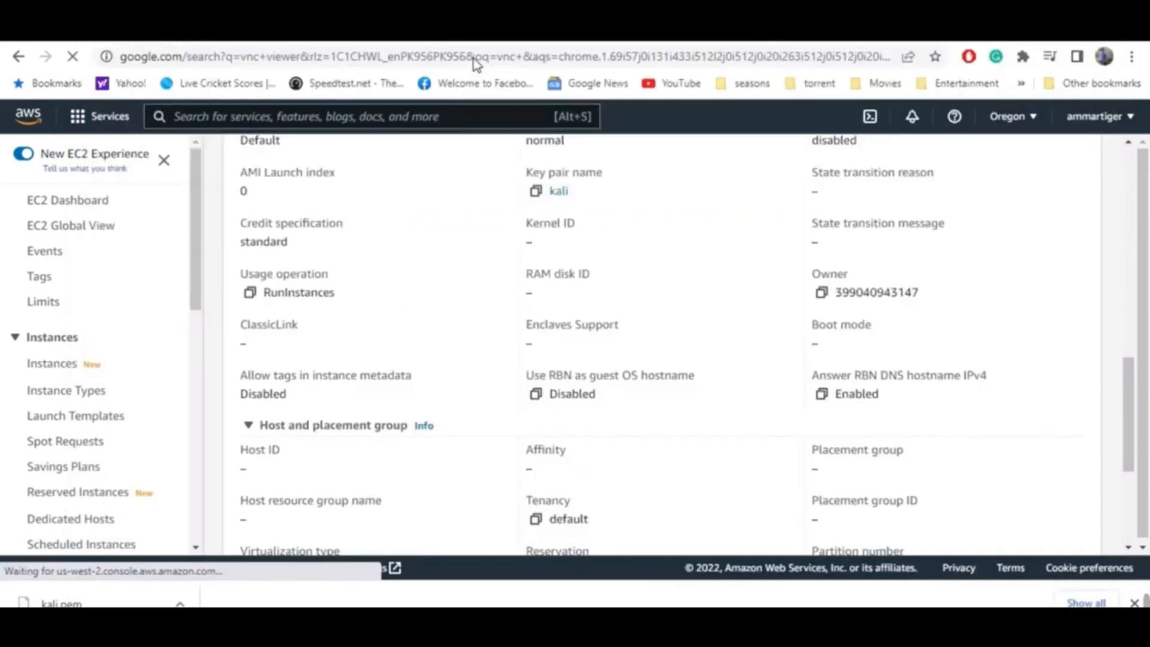
pyautogui.click(433, 351)
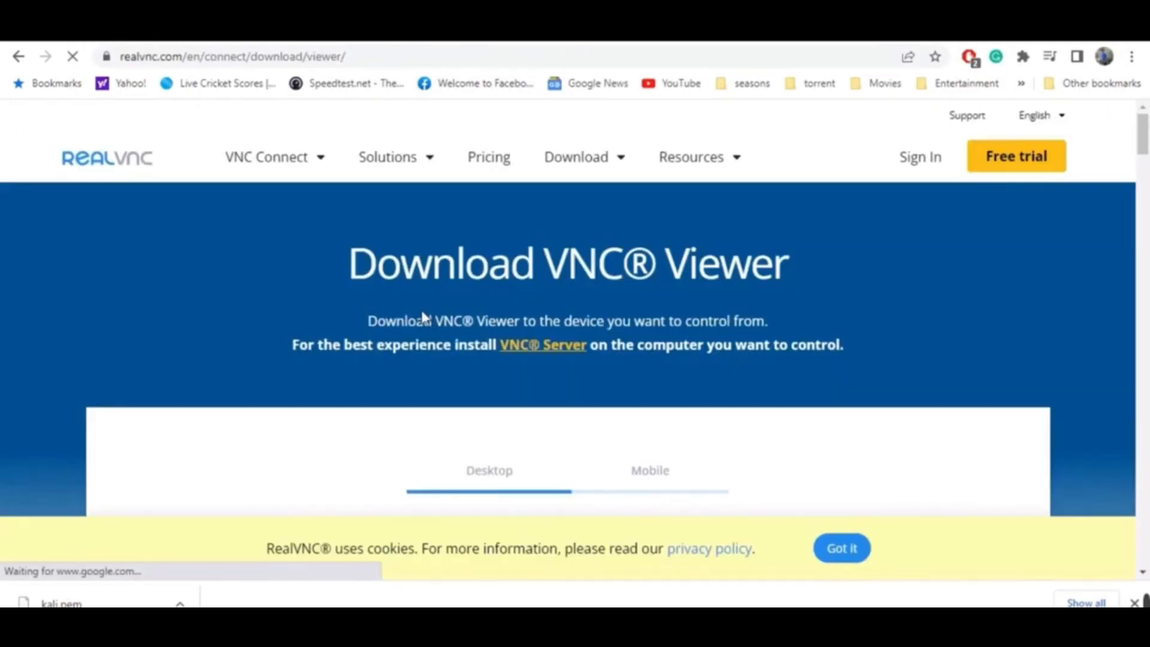
# Download the Windows EXE x86/x64 installer of VNC Viewer
pyautogui.scroll(-5, 424, 318)
pyautogui.click(562, 359)
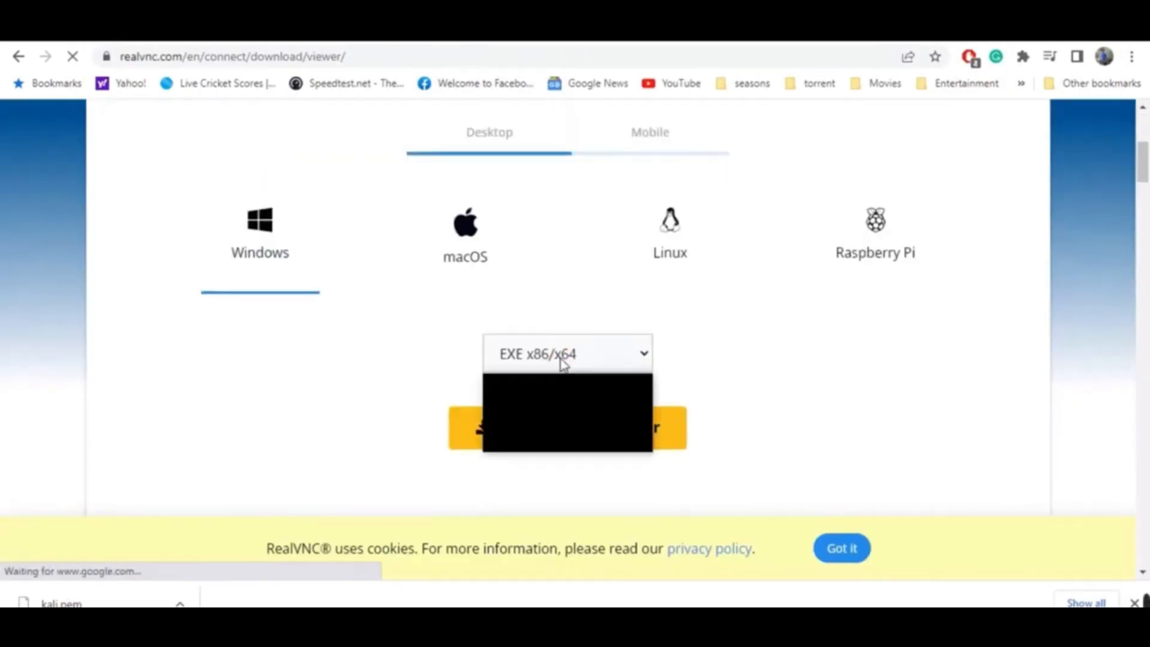
pyautogui.click(579, 412)
pyautogui.click(570, 403)
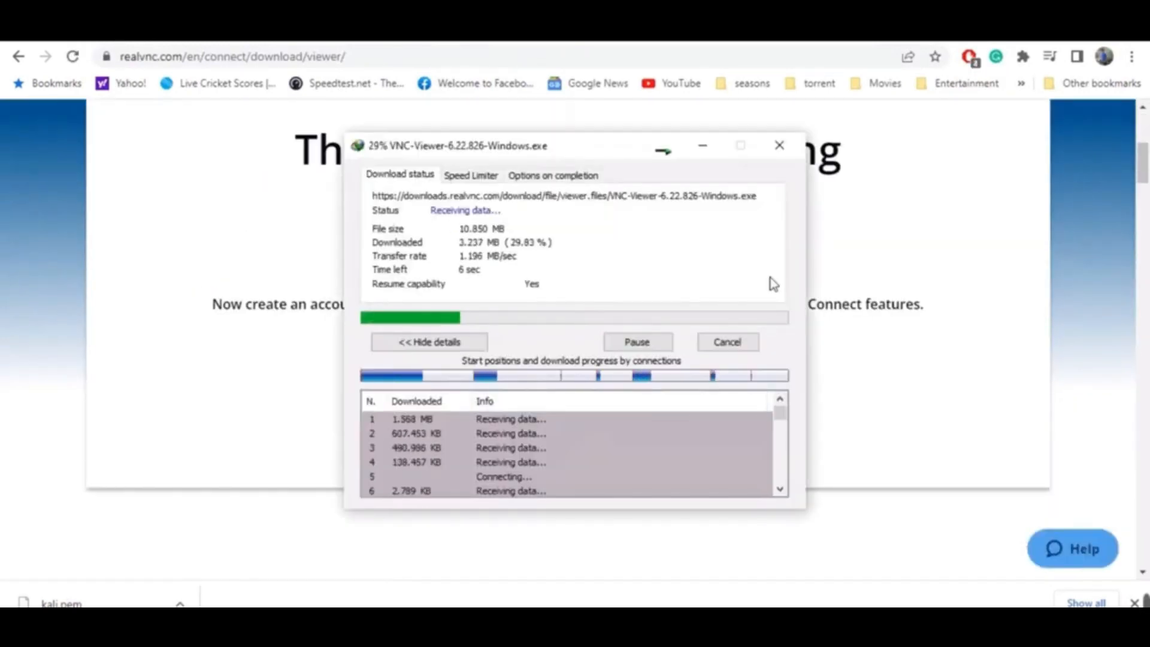
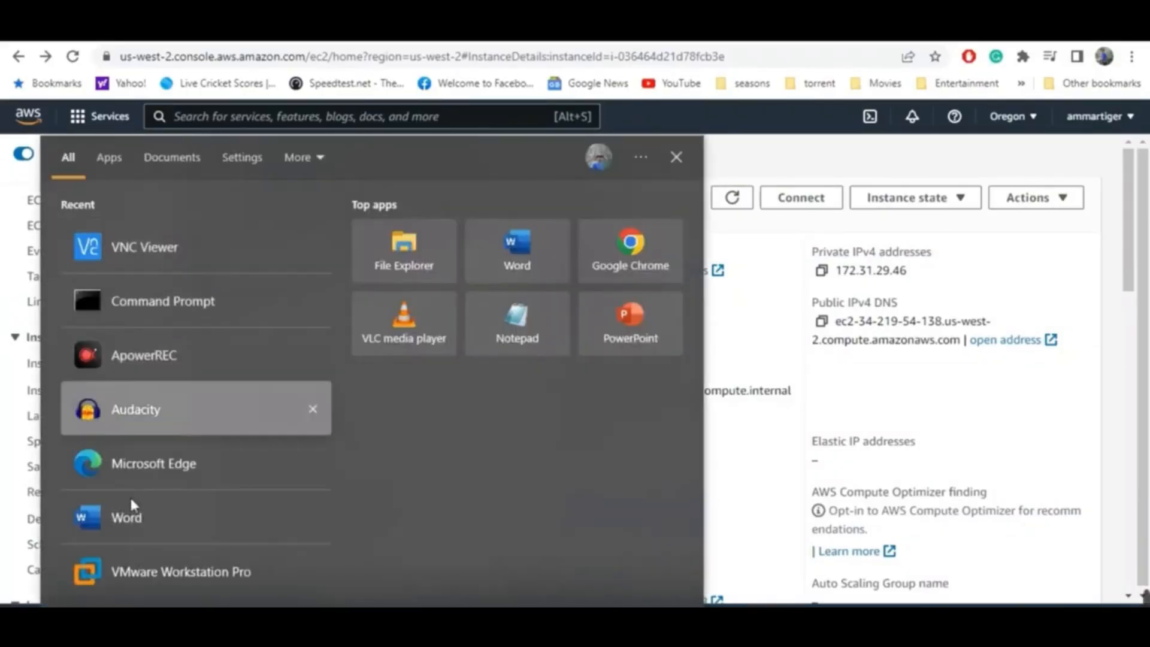
# Launch VNC Viewer and connect to the server address 34.219.54.138:5901
pyautogui.write('vnc')
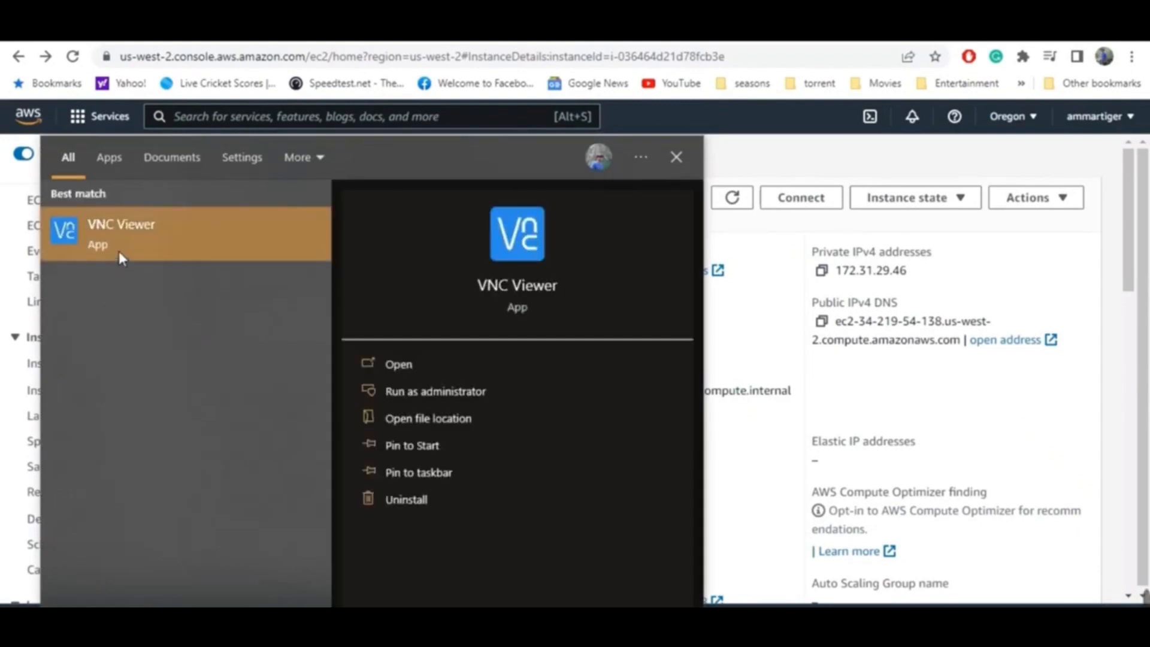
pyautogui.click(118, 250)
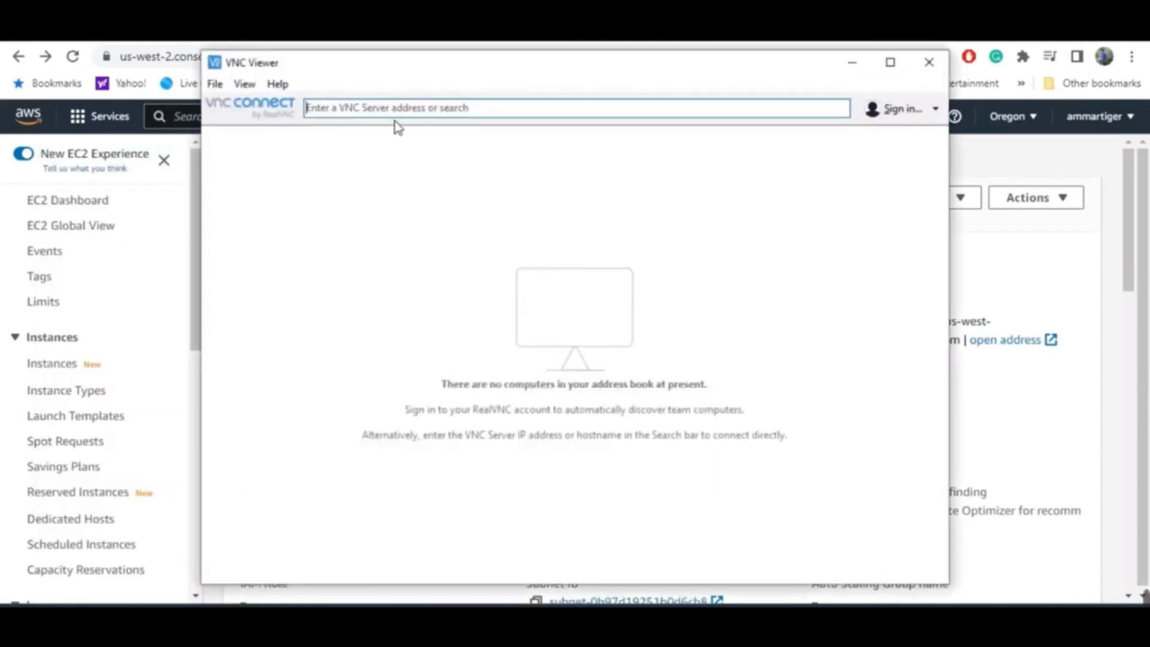
pyautogui.rightClick(409, 111)
pyautogui.click(442, 174)
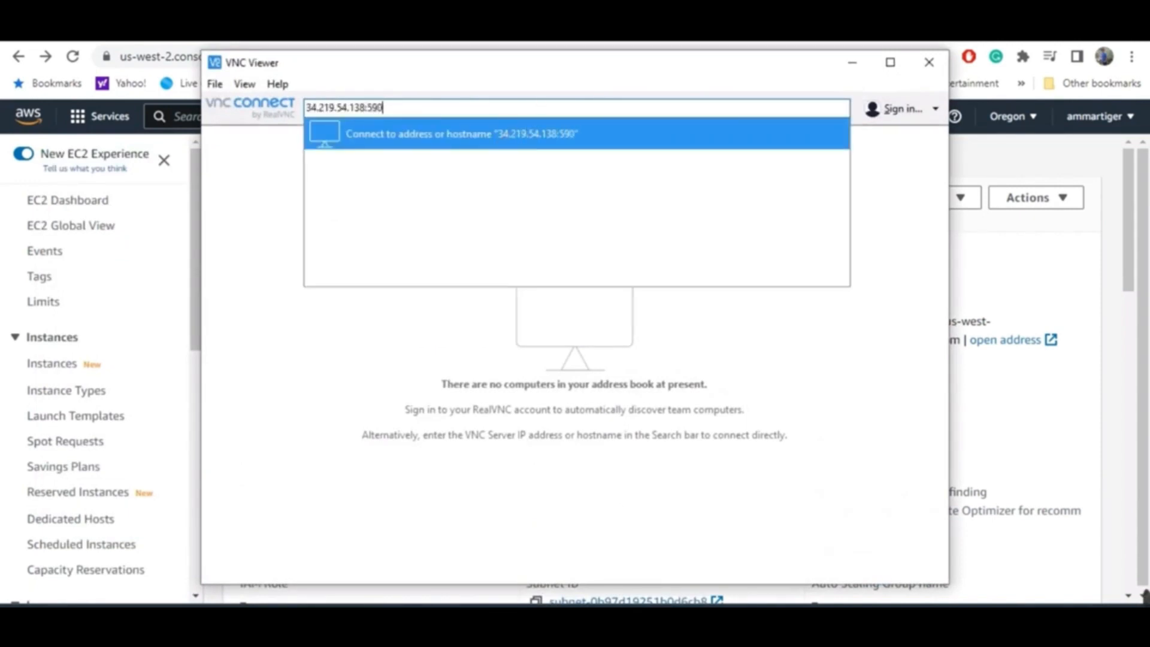
pyautogui.write(':5901')
pyautogui.press('Return')
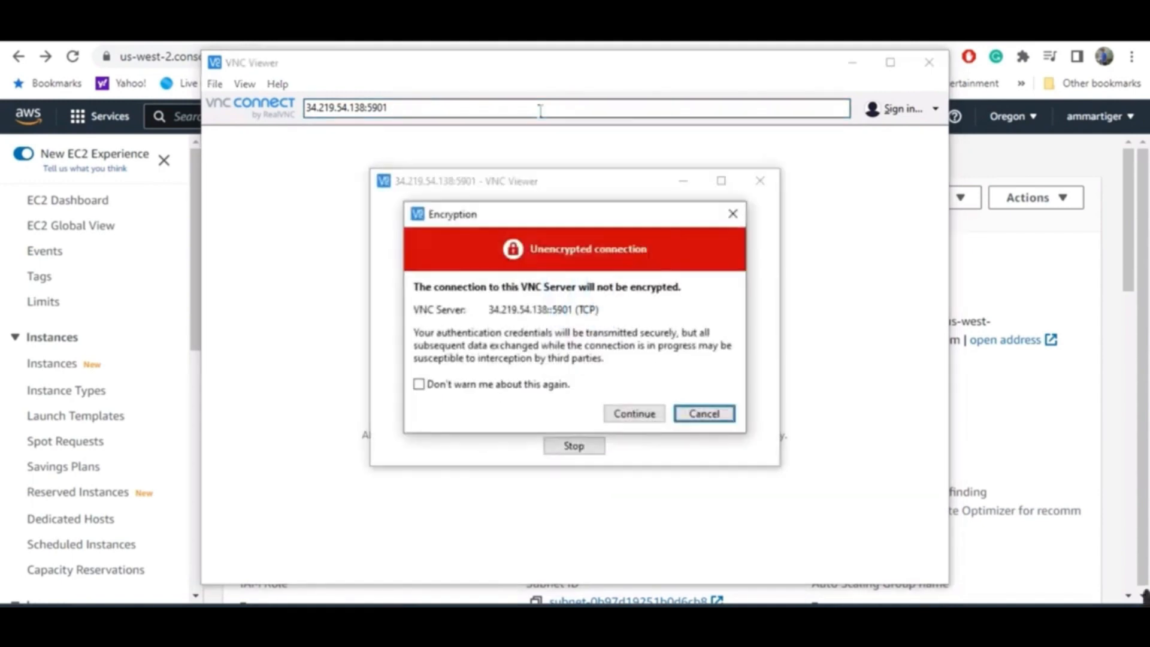
# Continue past the unencrypted connection warning and authenticate with the VNC server password
pyautogui.click(645, 420)
pyautogui.click(635, 415)
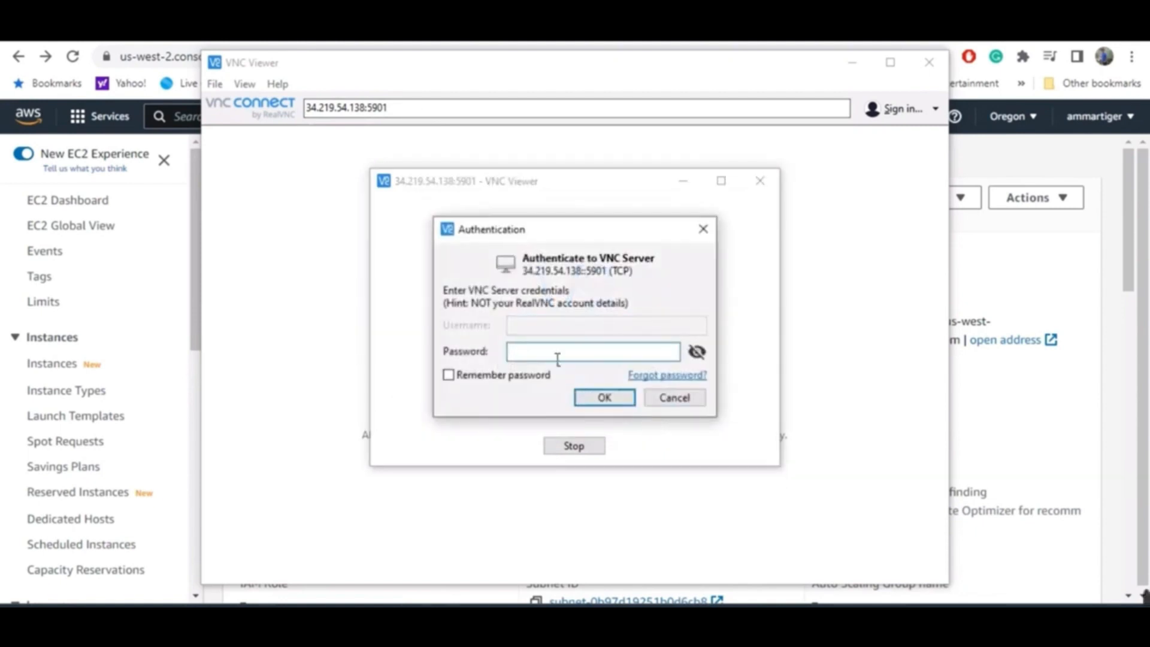
pyautogui.write('•••')
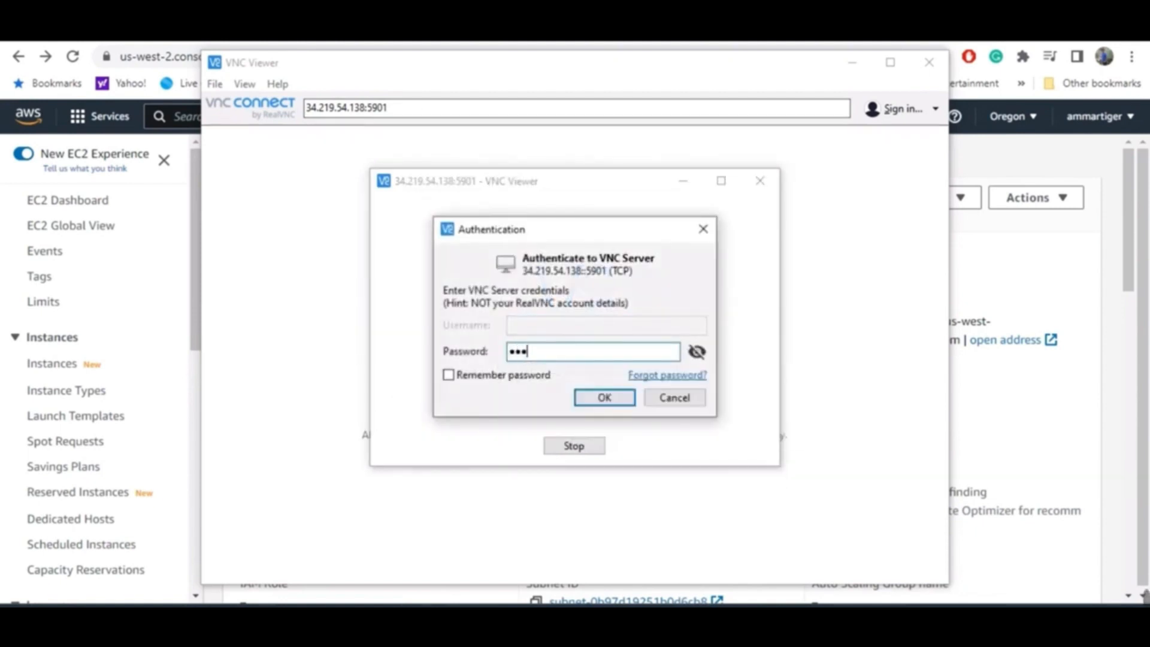
pyautogui.press('Return')
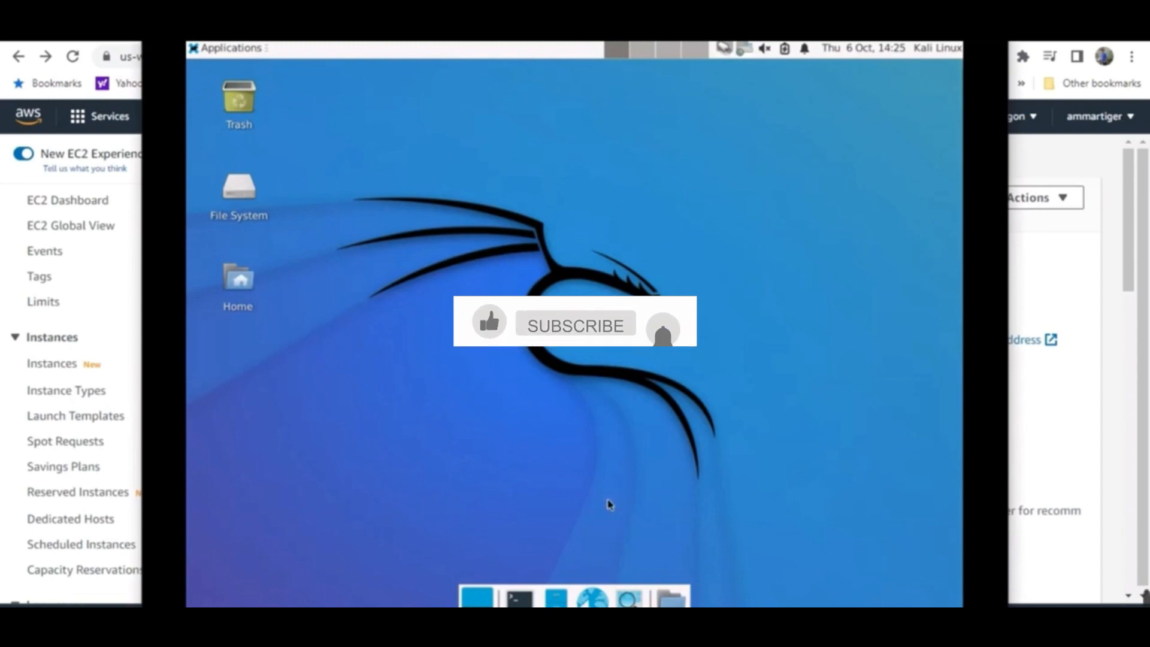
# Open a terminal on the remote Kali desktop and move its window toward the middle of the desktop
pyautogui.click(519, 597)
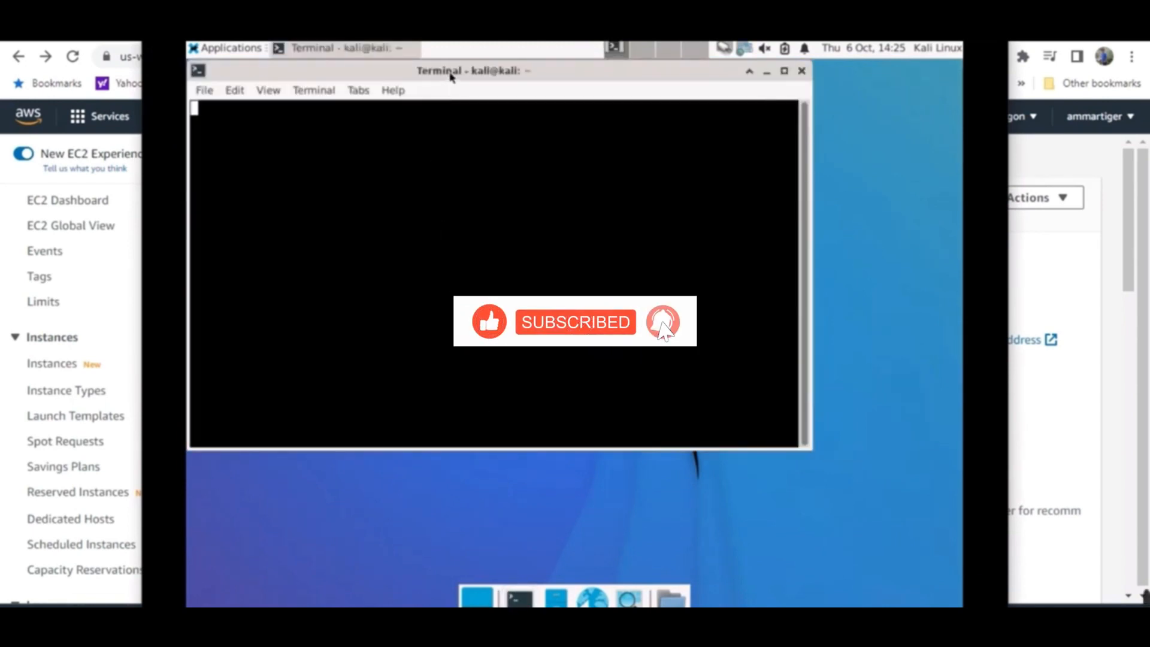
pyautogui.moveTo(463, 80); pyautogui.dragTo(545, 133)
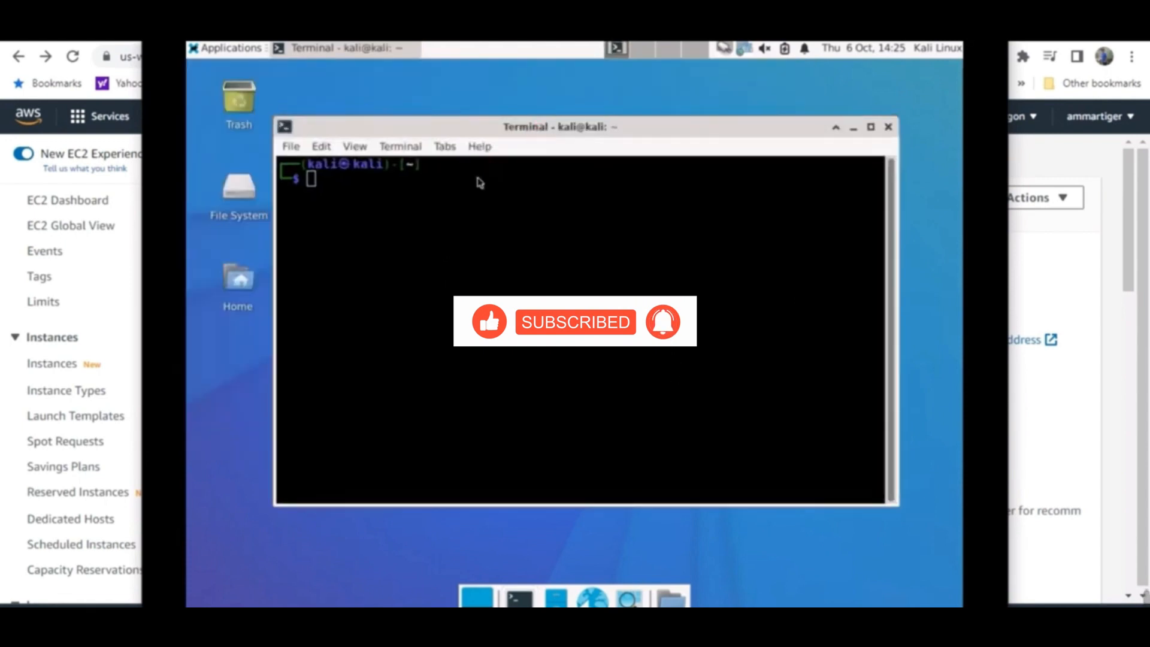